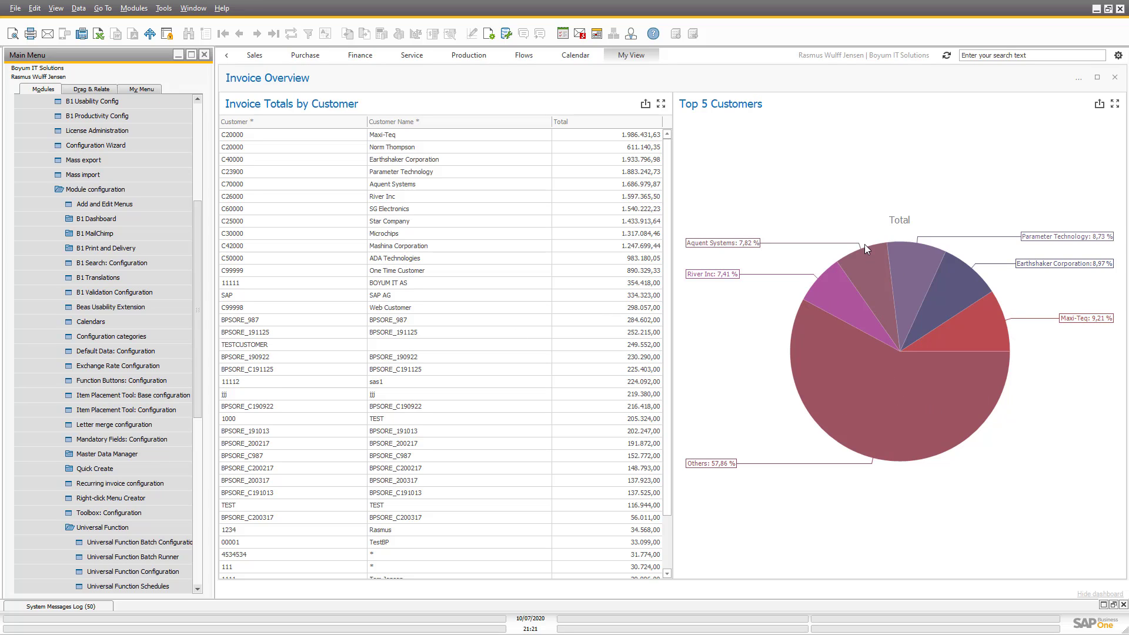
Step: Open and close the business partner records for Aquent Systems and Earthshaker Corporation (C40000)
{"action": "mouse_move", "coordinate": [862, 275]}
{"action": "left_click", "coordinate": [861, 275]}
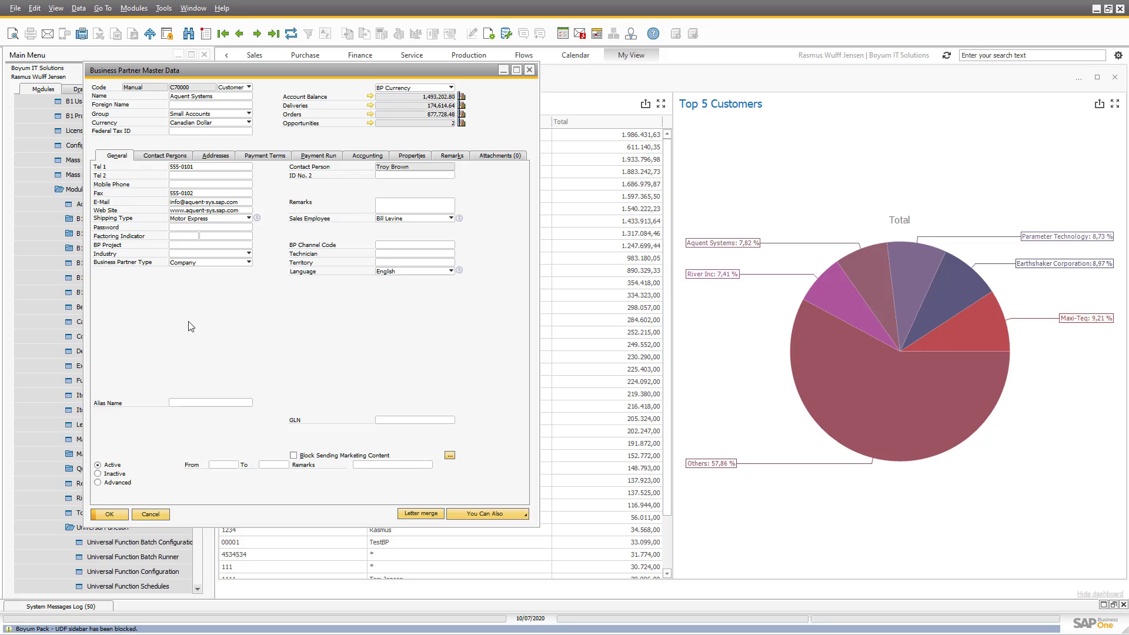
{"action": "left_click", "coordinate": [530, 70]}
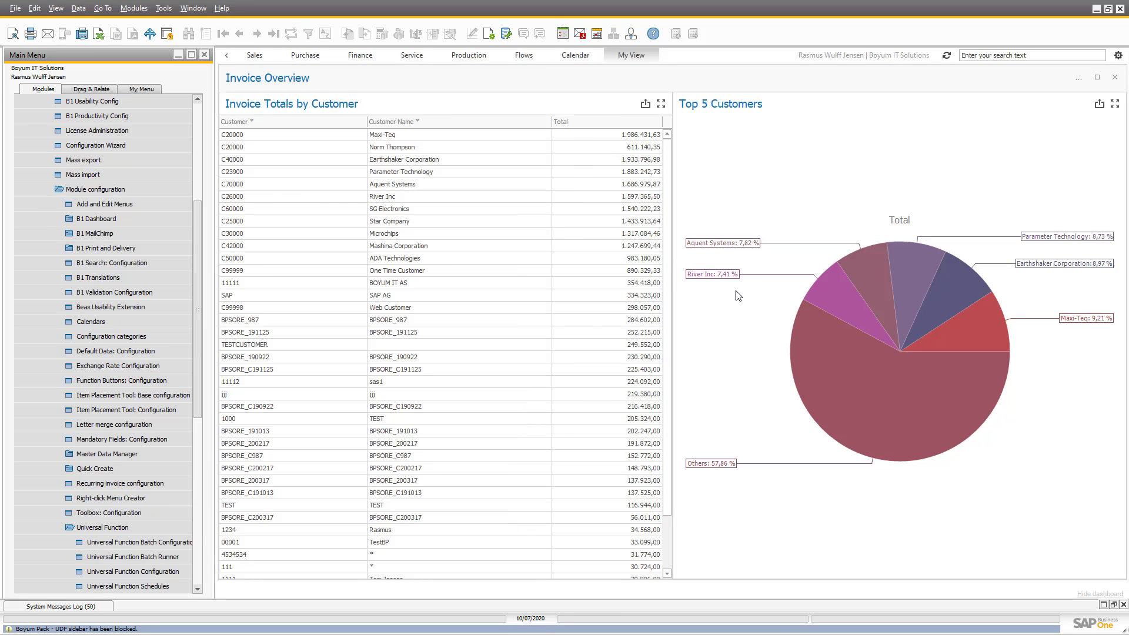
{"action": "right_click", "coordinate": [298, 163]}
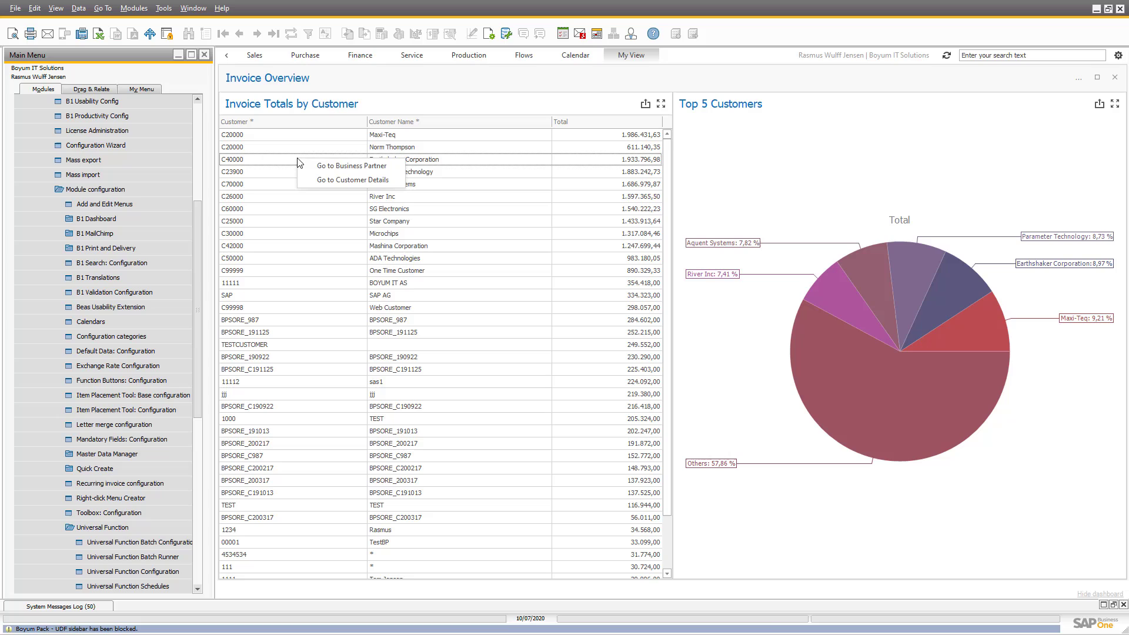
{"action": "left_click", "coordinate": [345, 169]}
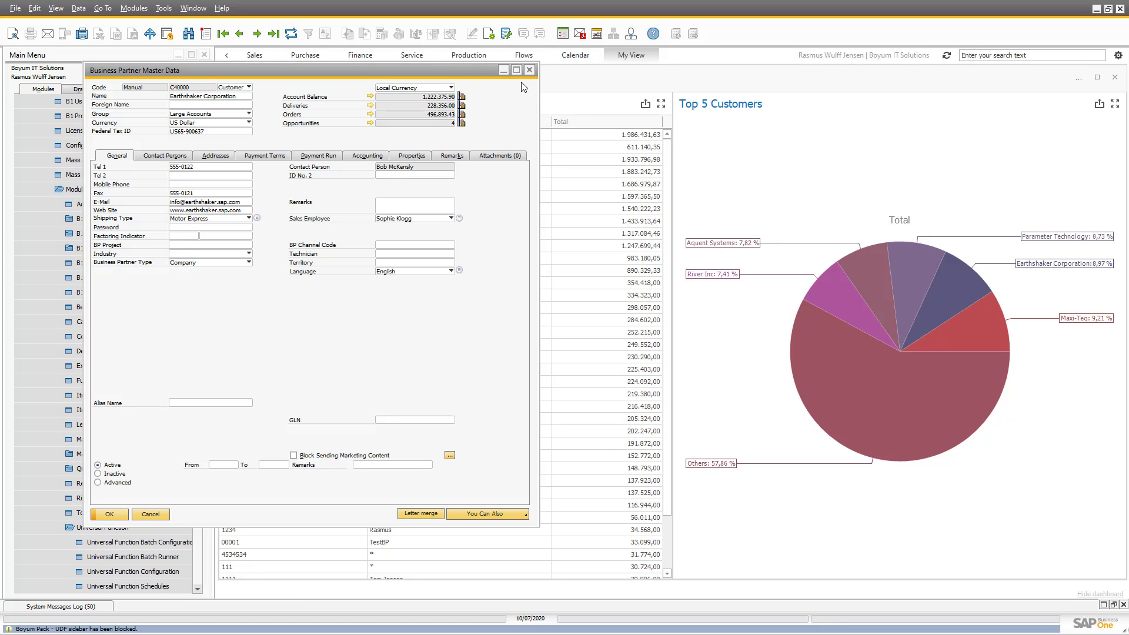
{"action": "left_click", "coordinate": [529, 70]}
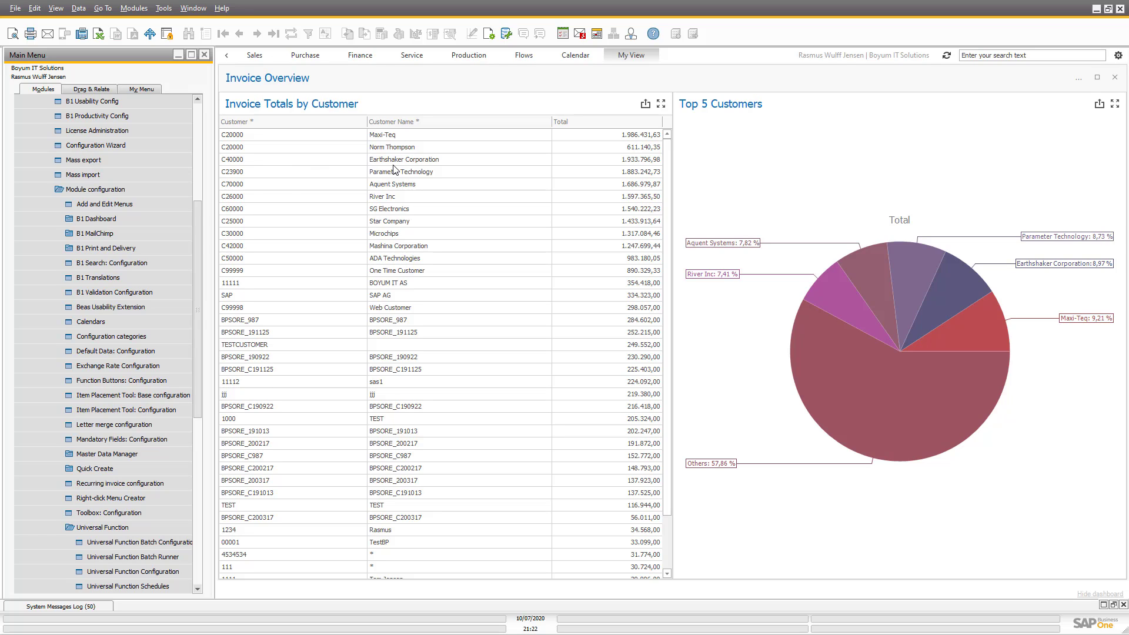
Step: Open the customer details dashboard for C40000, view invoice 386, then close both windows
{"action": "right_click", "coordinate": [320, 164]}
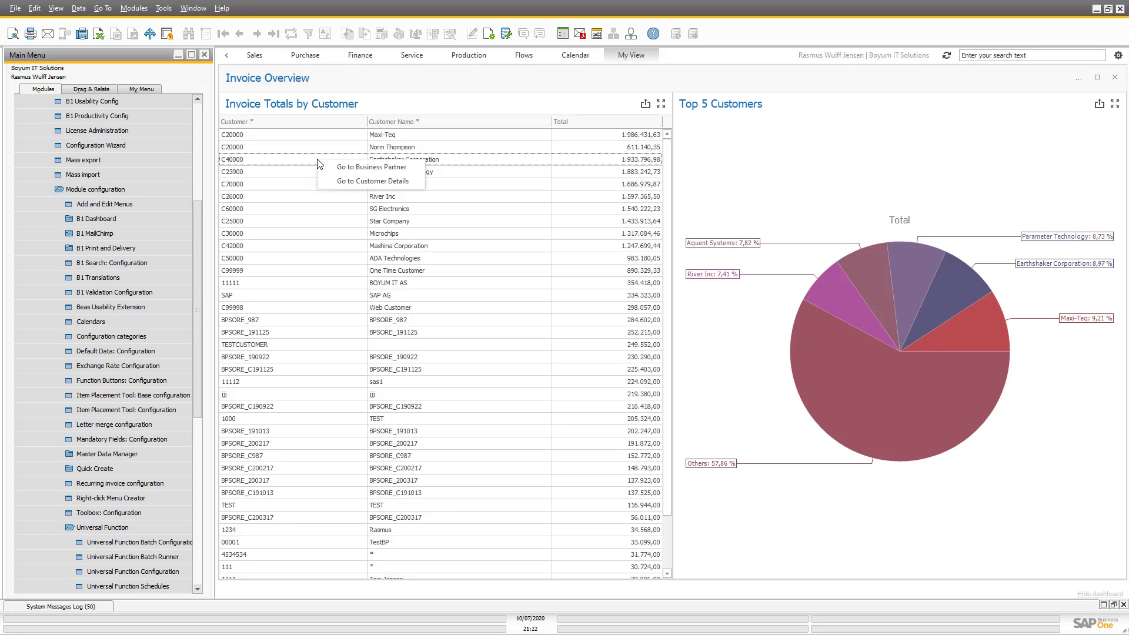
{"action": "left_click", "coordinate": [369, 182]}
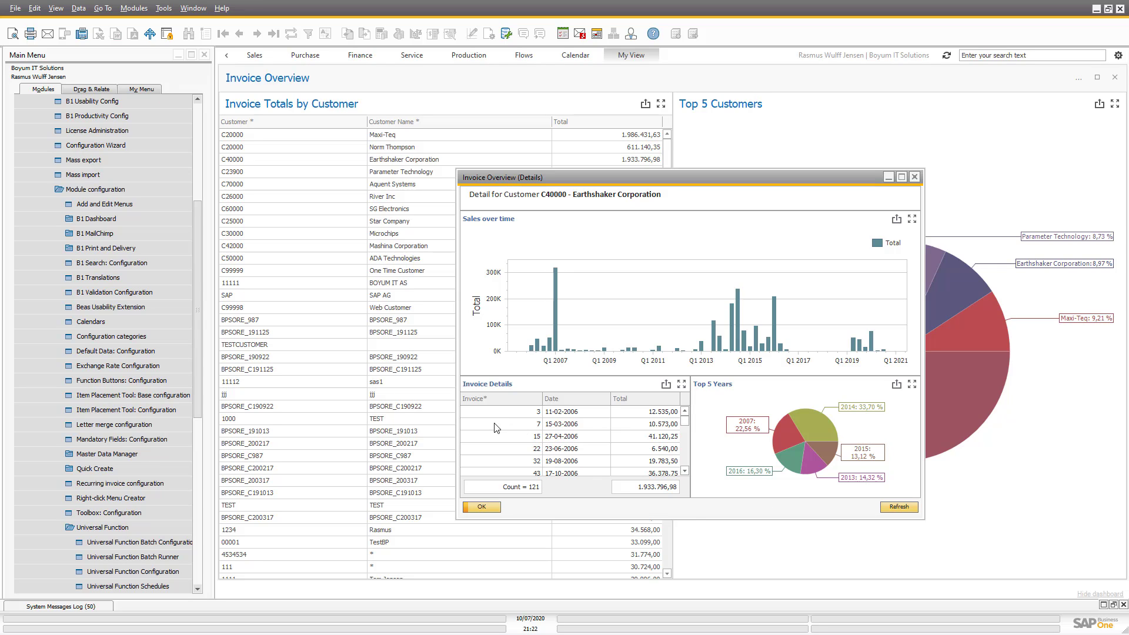
{"action": "scroll", "coordinate": [591, 450], "scroll_direction": "down", "scroll_amount": 5}
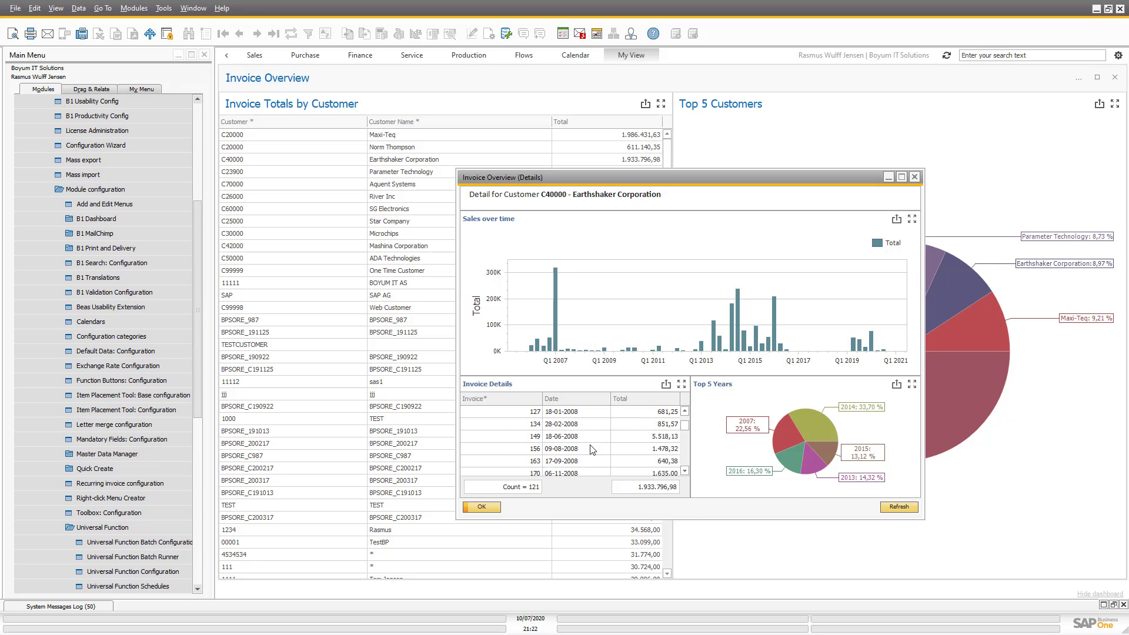
{"action": "scroll", "coordinate": [591, 450], "scroll_direction": "down", "scroll_amount": 8}
{"action": "double_click", "coordinate": [509, 426]}
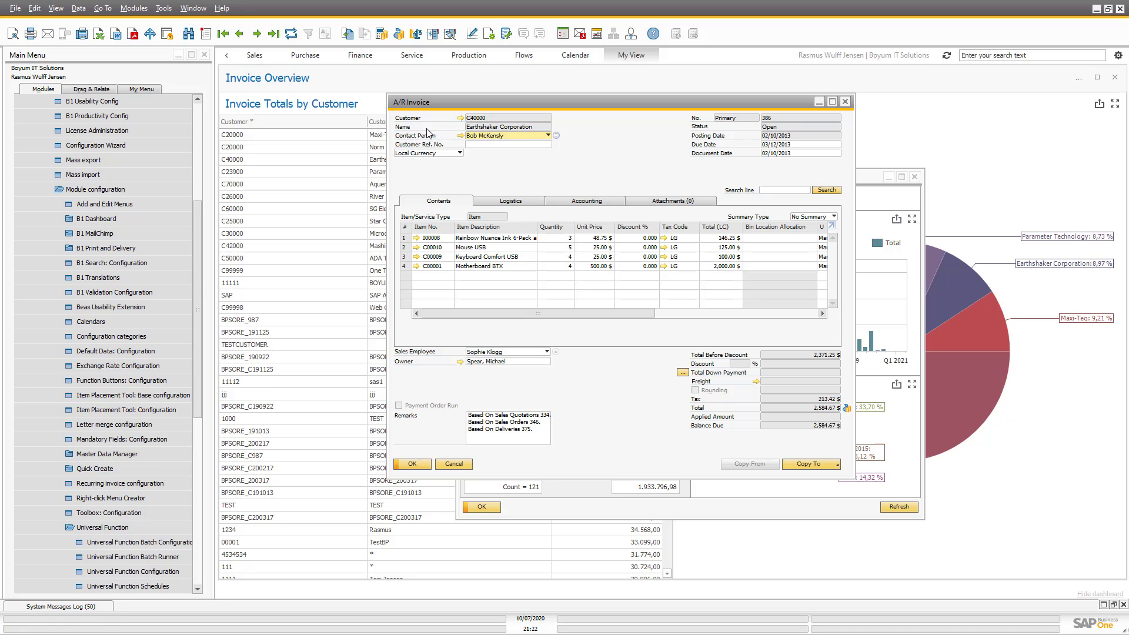
{"action": "left_click", "coordinate": [454, 464]}
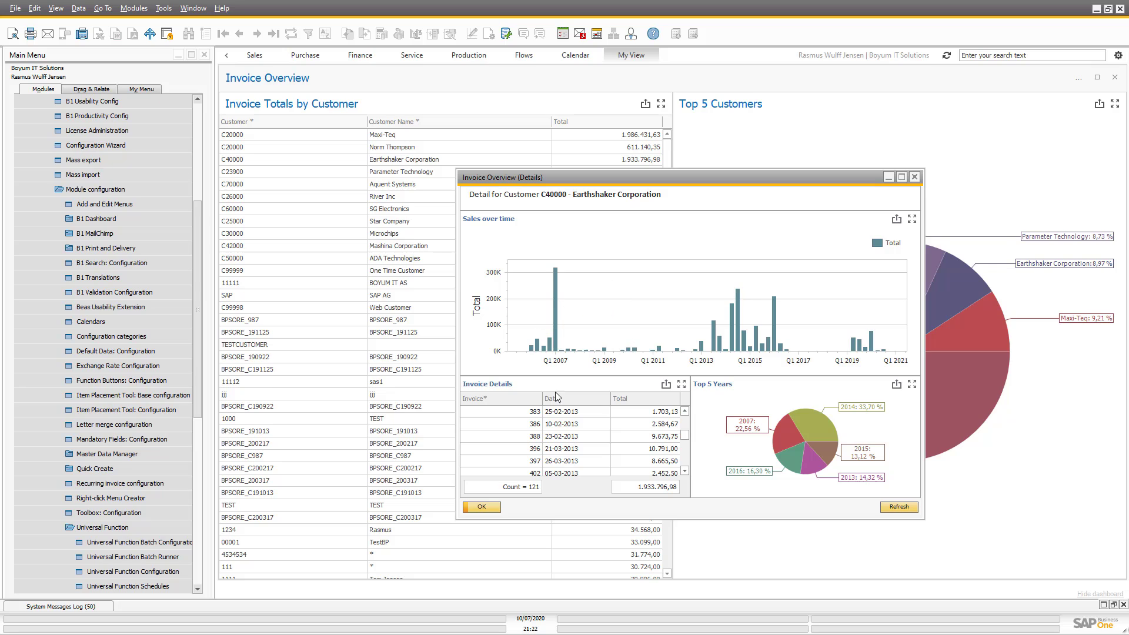
{"action": "left_click", "coordinate": [484, 508]}
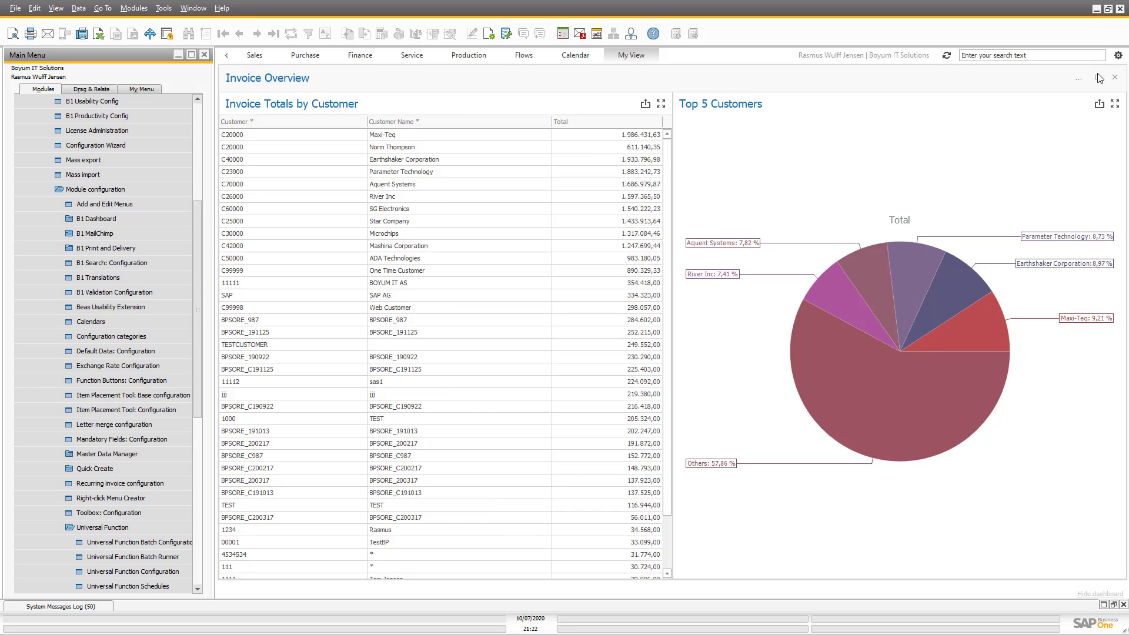
Step: Open the Invoice Overview widget's SQL query, highlight its 'CardCode@UF:UF-222' alias, and switch to the help
{"action": "left_click", "coordinate": [1118, 55]}
{"action": "left_click", "coordinate": [1053, 140]}
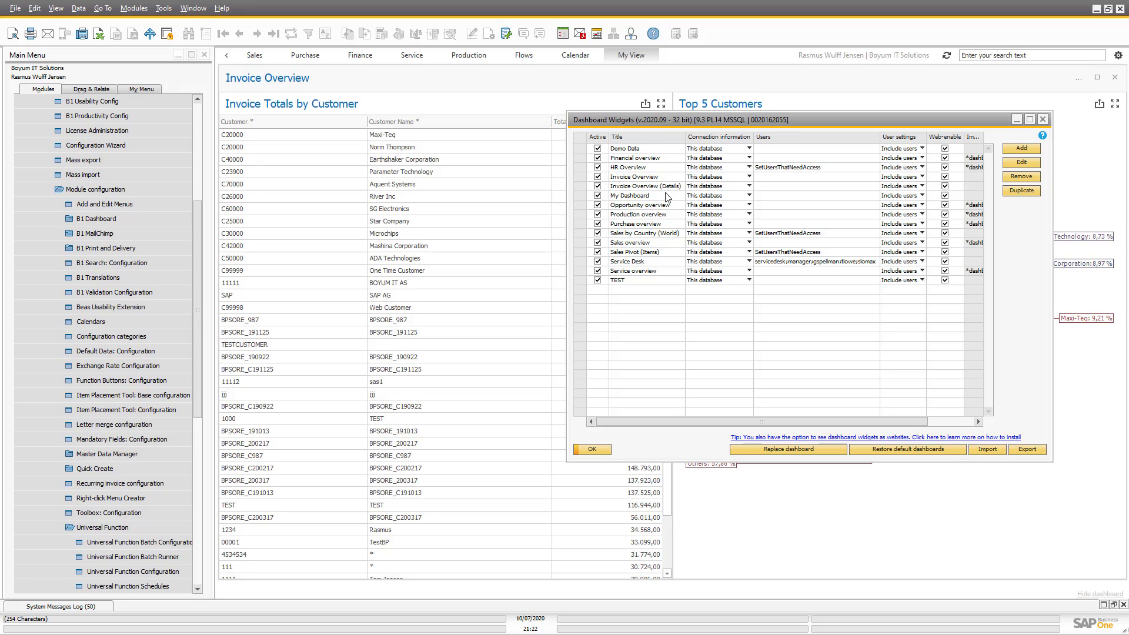
{"action": "double_click", "coordinate": [578, 177]}
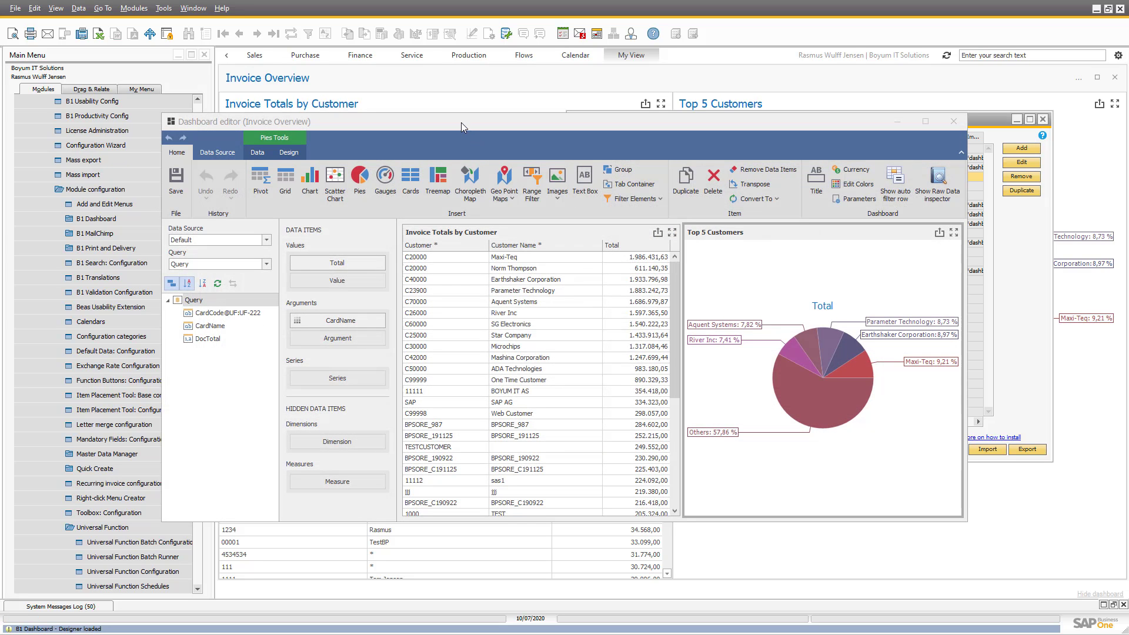
{"action": "left_click", "coordinate": [217, 152]}
{"action": "left_click", "coordinate": [264, 179]}
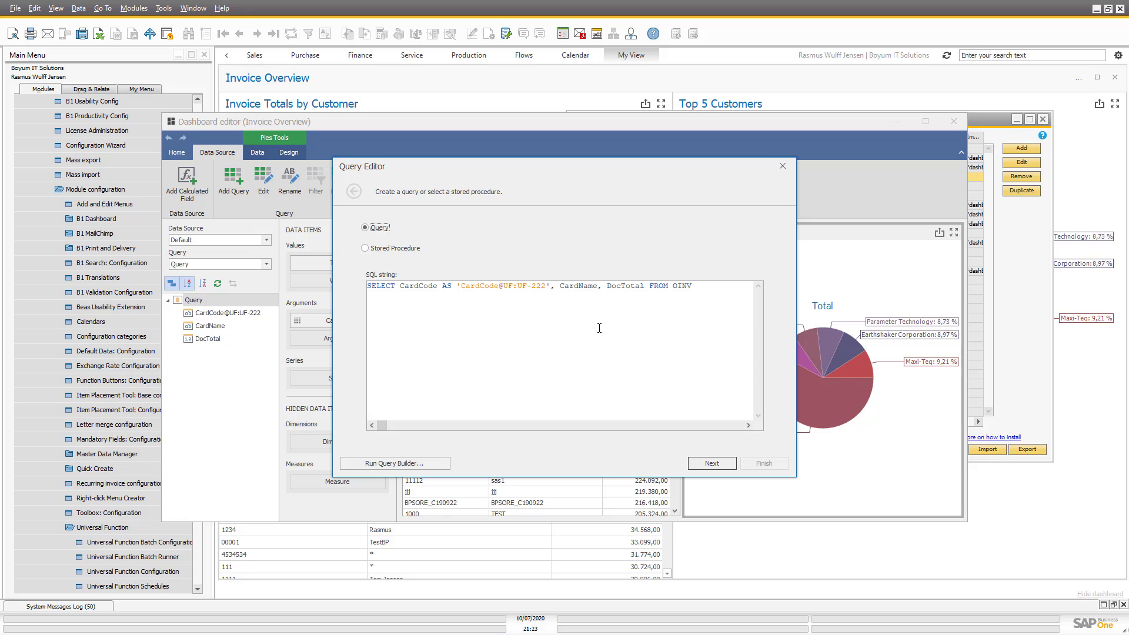
{"action": "left_click", "coordinate": [450, 291]}
{"action": "left_click", "coordinate": [552, 286], "text": "shift"}
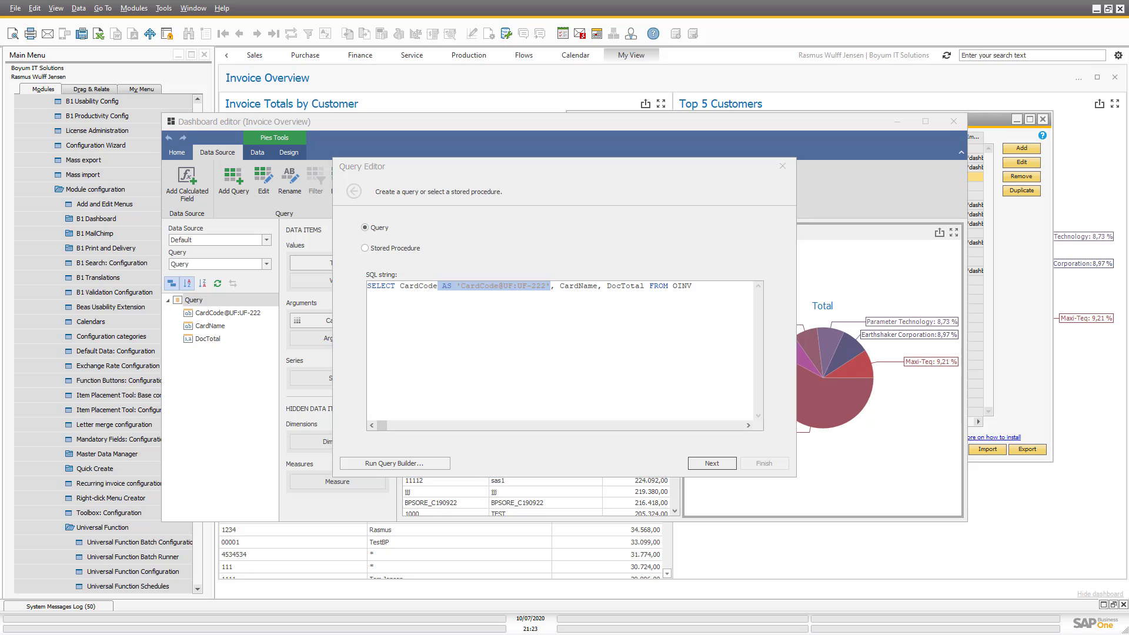
{"action": "key", "text": "alt+Tab"}
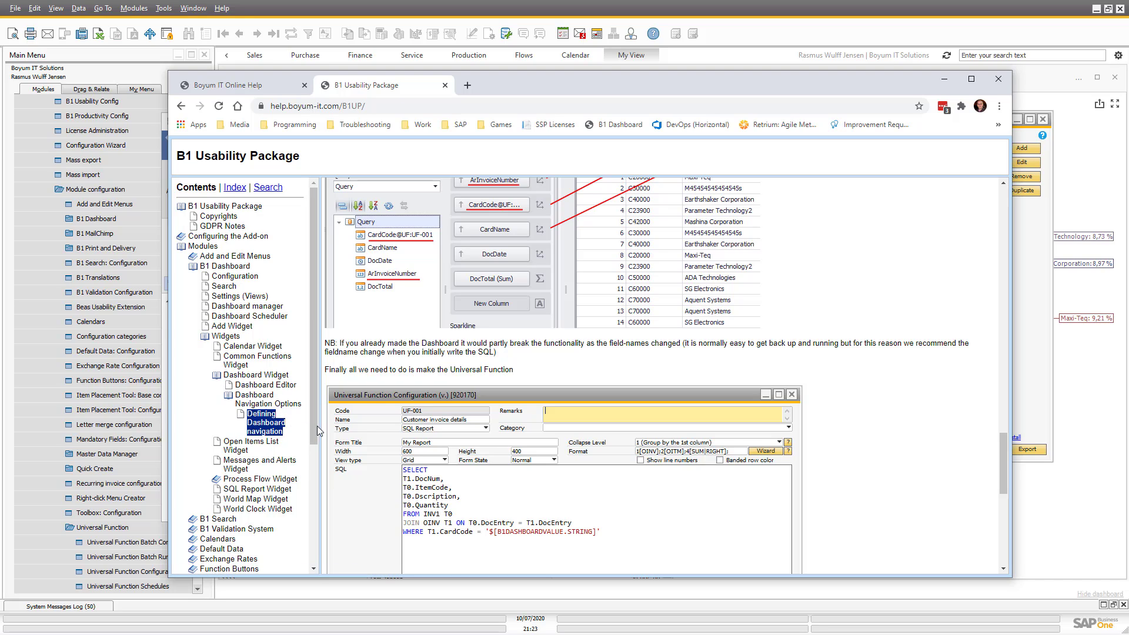
{"action": "scroll", "coordinate": [497, 393], "scroll_direction": "up", "scroll_amount": 15}
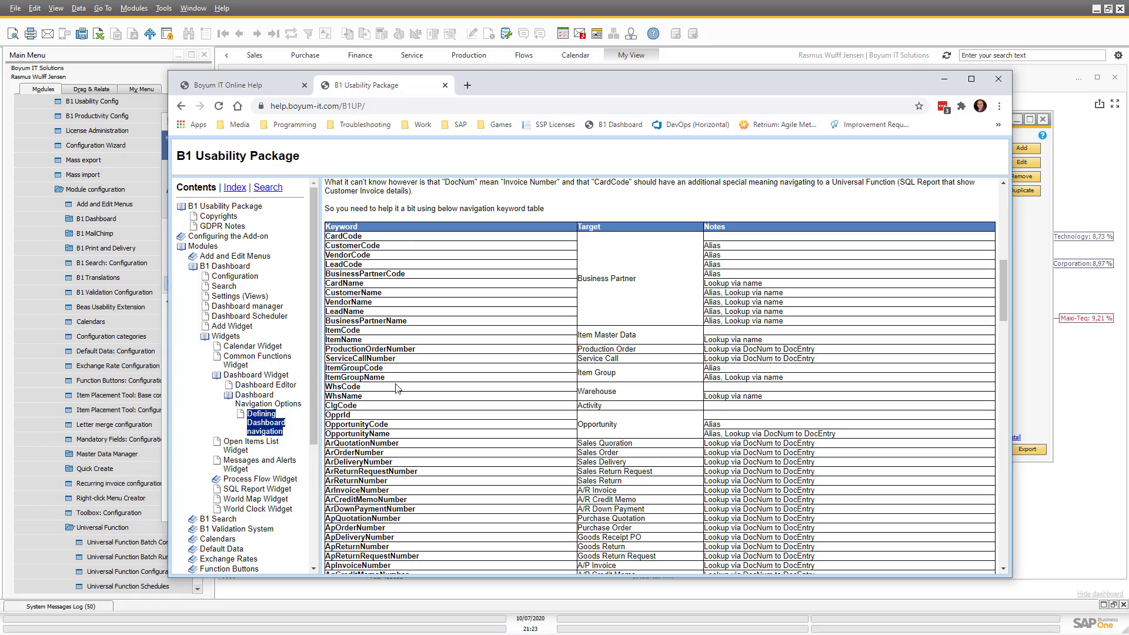
{"action": "scroll", "coordinate": [397, 388], "scroll_direction": "down", "scroll_amount": 5}
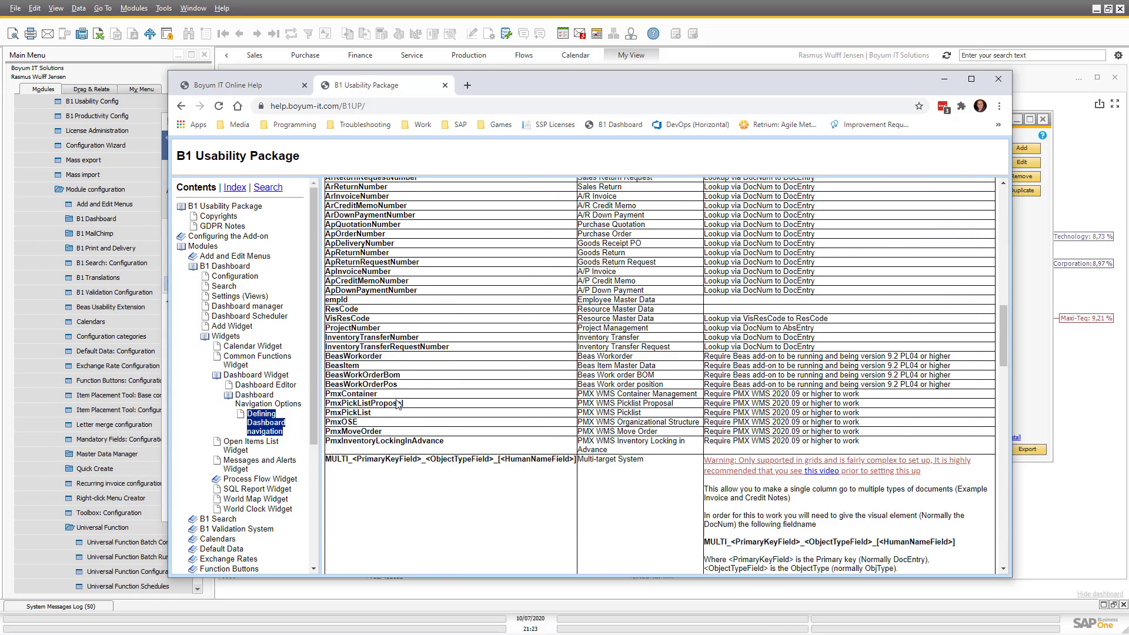
{"action": "scroll", "coordinate": [398, 405], "scroll_direction": "up", "scroll_amount": 5}
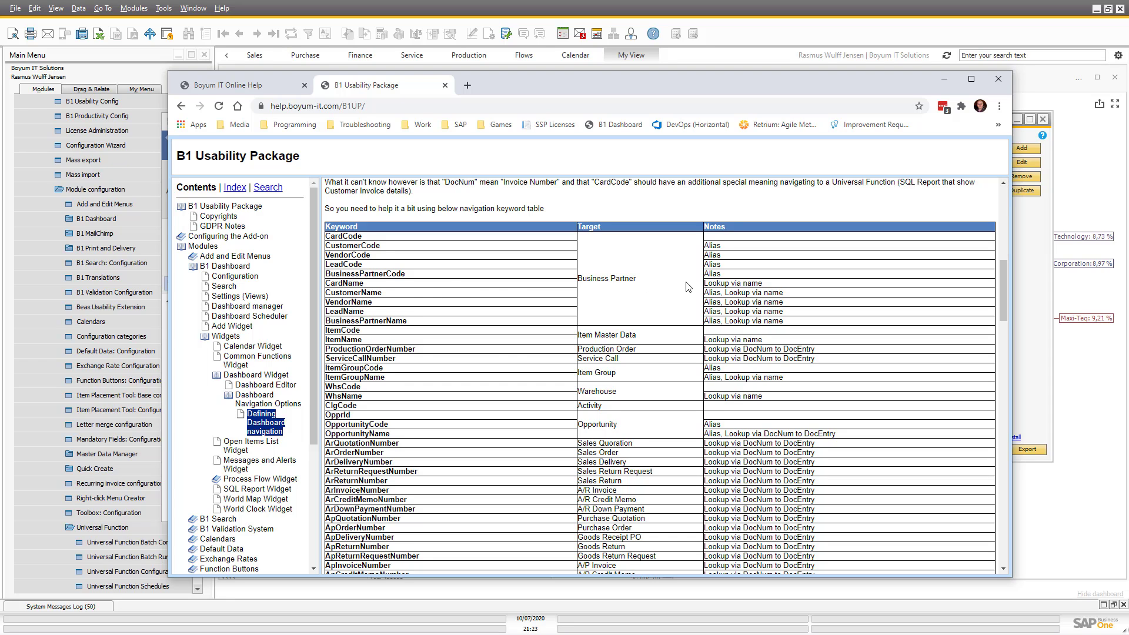
{"action": "scroll", "coordinate": [502, 351], "scroll_direction": "down", "scroll_amount": 6}
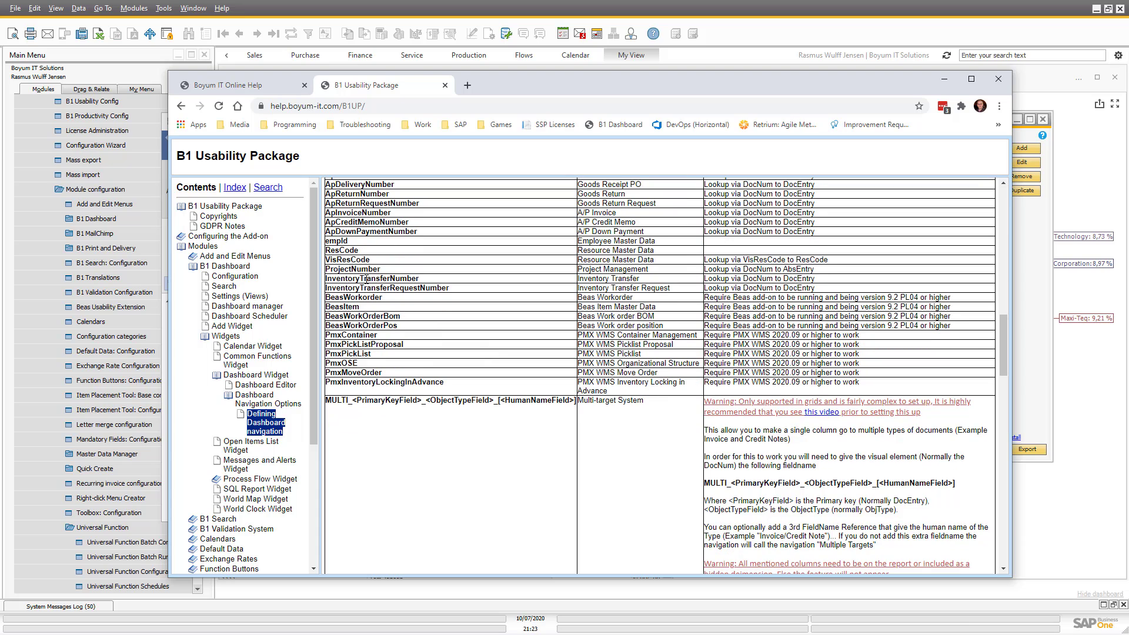
{"action": "scroll", "coordinate": [366, 279], "scroll_direction": "down", "scroll_amount": 2}
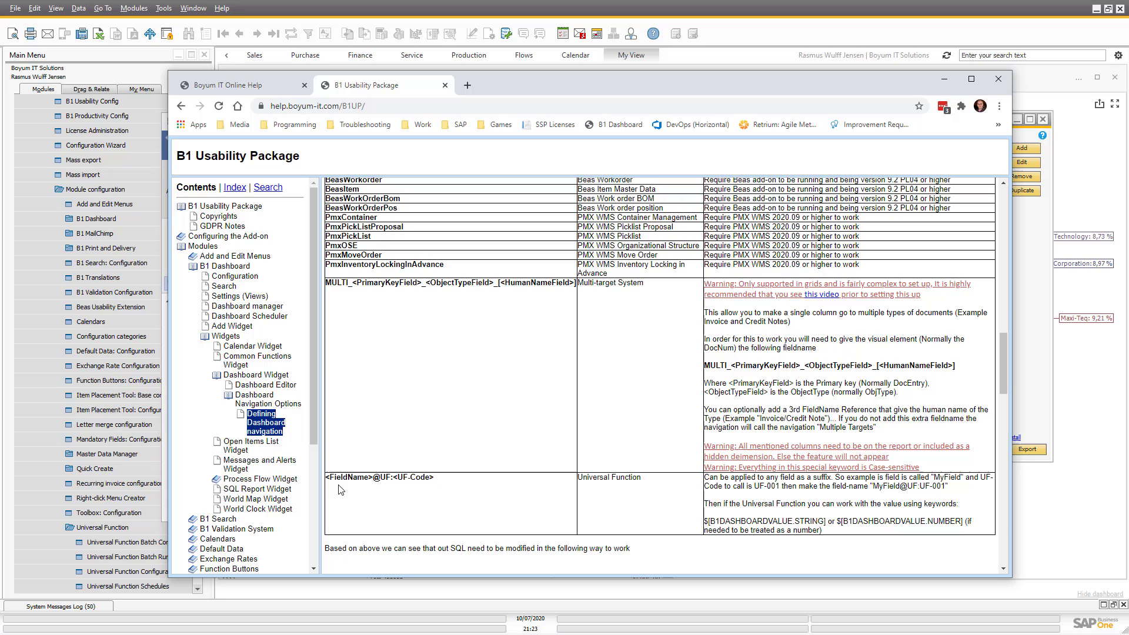
{"action": "left_click_drag", "start_coordinate": [326, 477], "coordinate": [373, 477]}
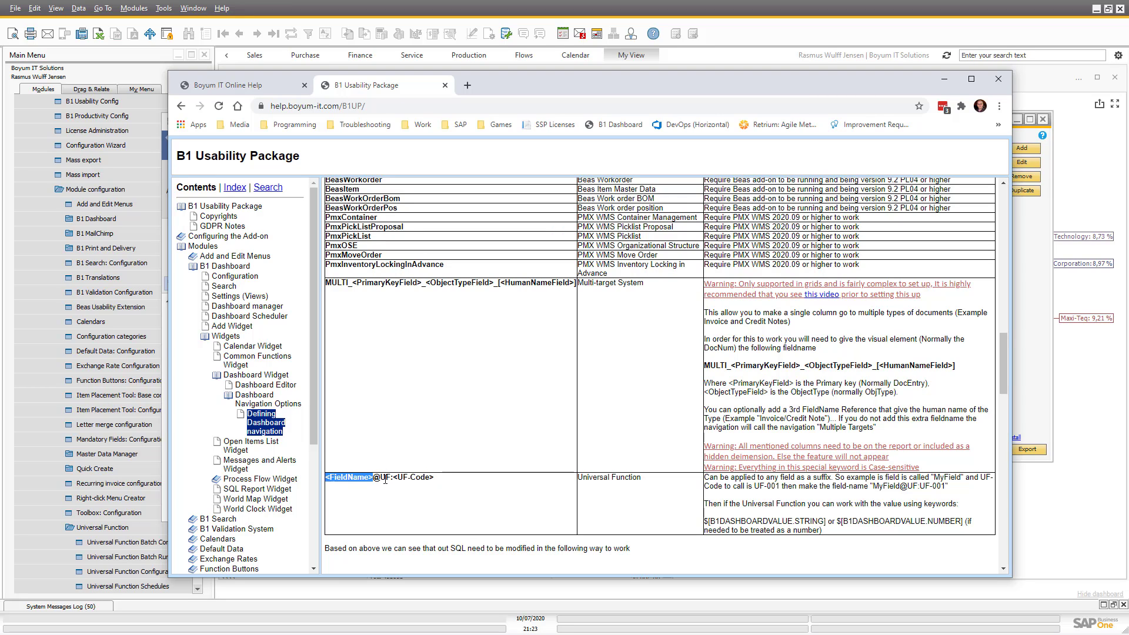
{"action": "left_click_drag", "start_coordinate": [381, 477], "coordinate": [449, 479]}
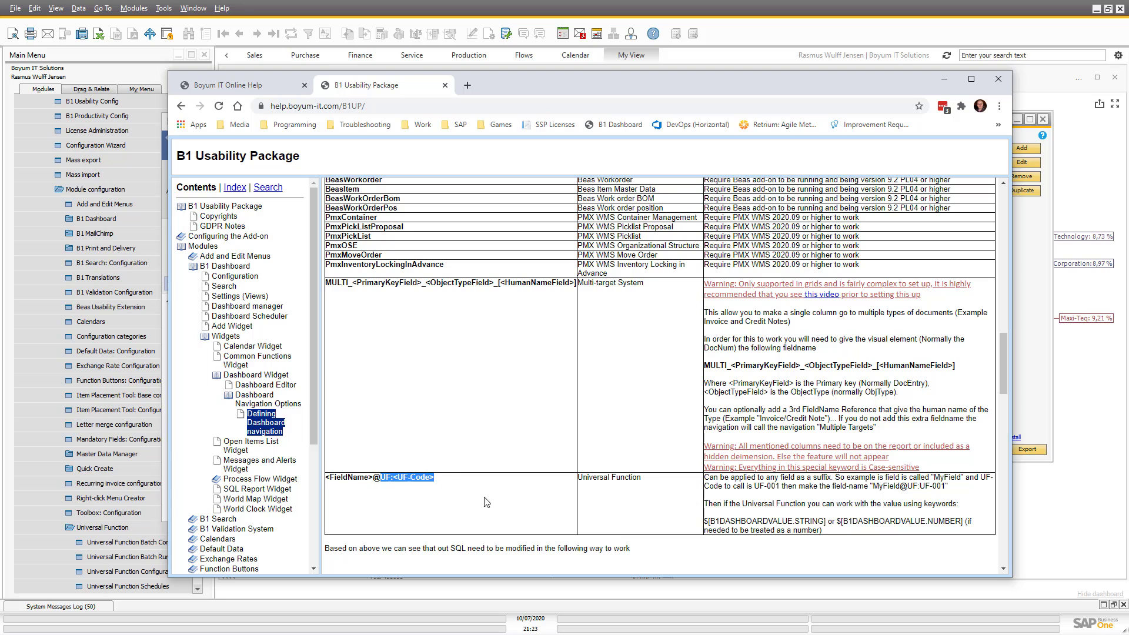
{"action": "left_click", "coordinate": [454, 479]}
{"action": "left_click_drag", "start_coordinate": [491, 83], "coordinate": [1085, 152]}
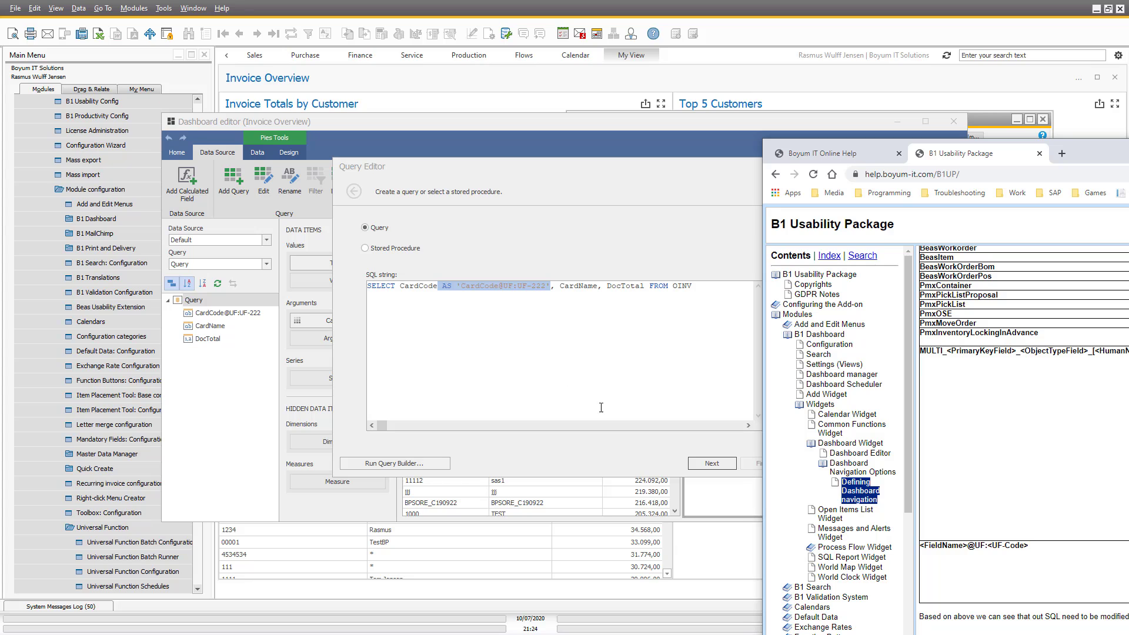
Step: Close the Invoice Overview query editor, check the CardName argument's options, and close the widget editor
{"action": "left_click", "coordinate": [471, 129]}
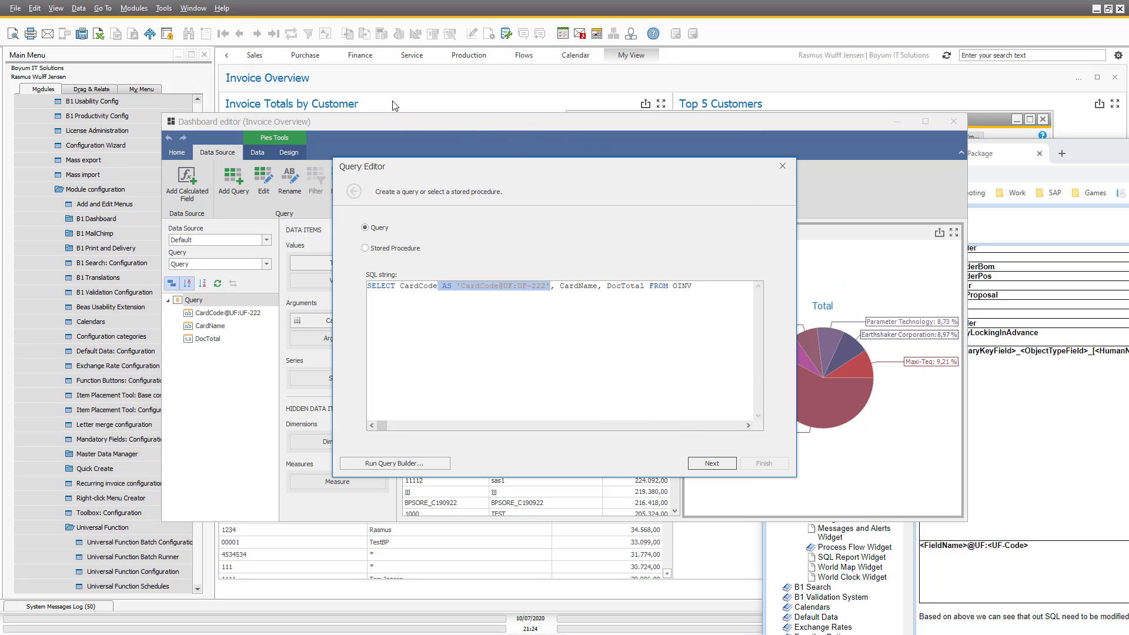
{"action": "left_click", "coordinate": [782, 166]}
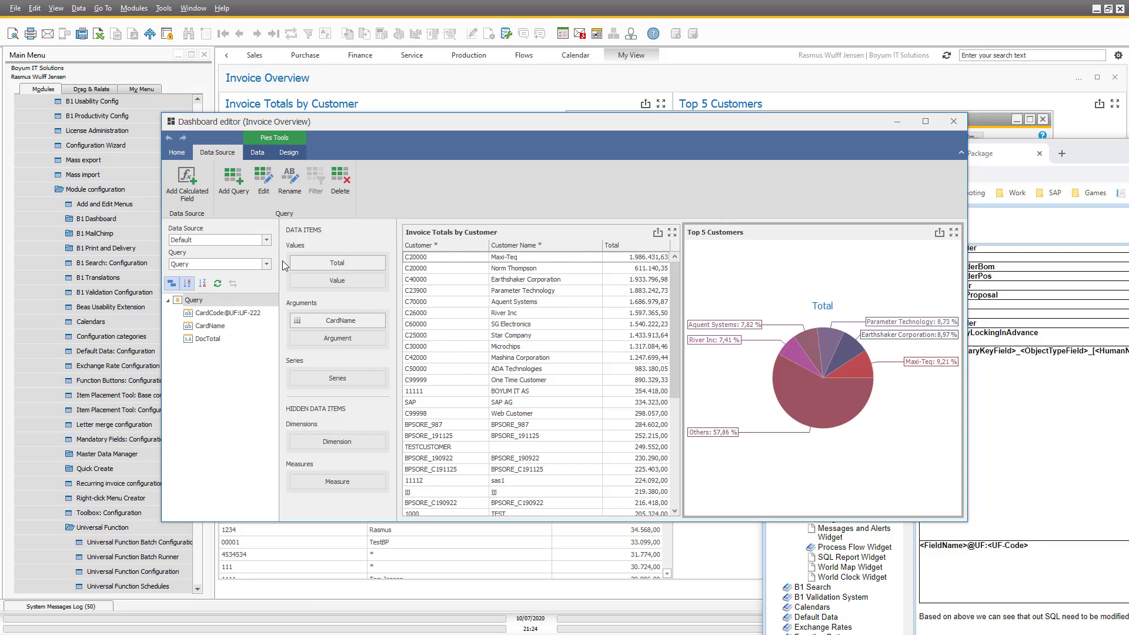
{"action": "left_click", "coordinate": [323, 325]}
{"action": "left_click", "coordinate": [506, 293]}
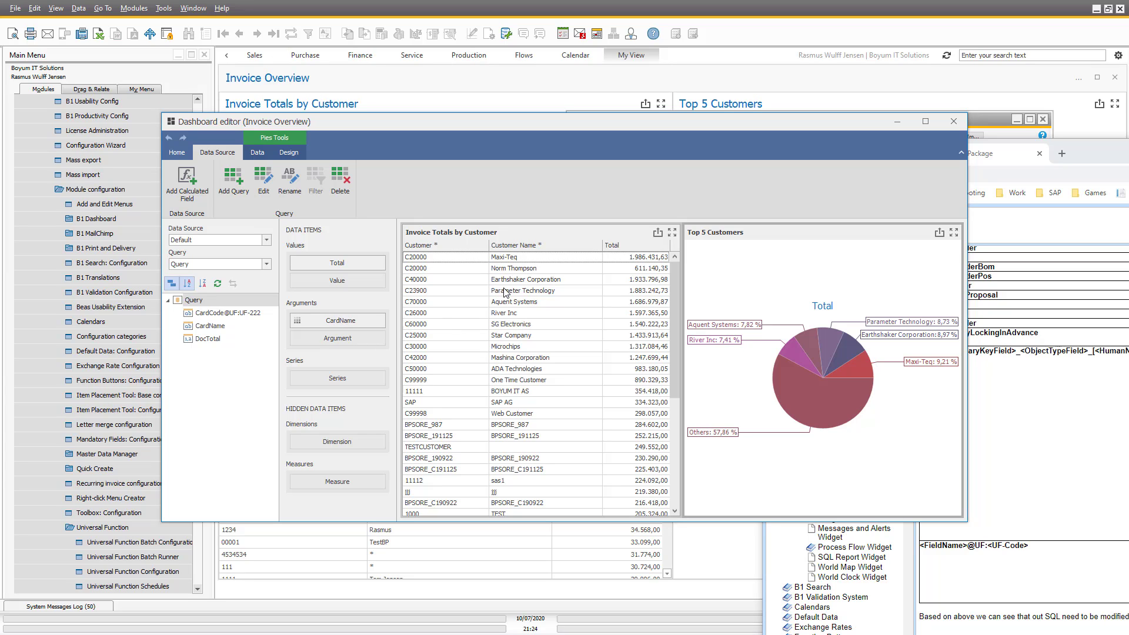
{"action": "left_click", "coordinate": [954, 123]}
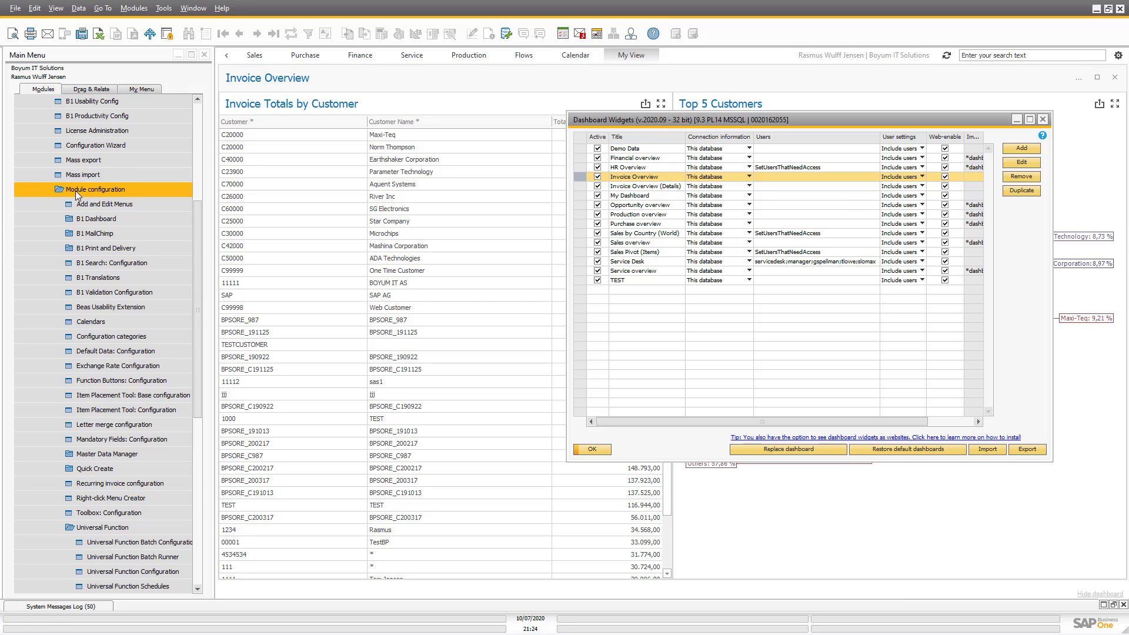
Step: Open Invoice Overview (Details), check its BOY_DOCKEY parameter (C20000), and open its SELECT DocNum AS ArInvoiceNumber query
{"action": "double_click", "coordinate": [578, 186]}
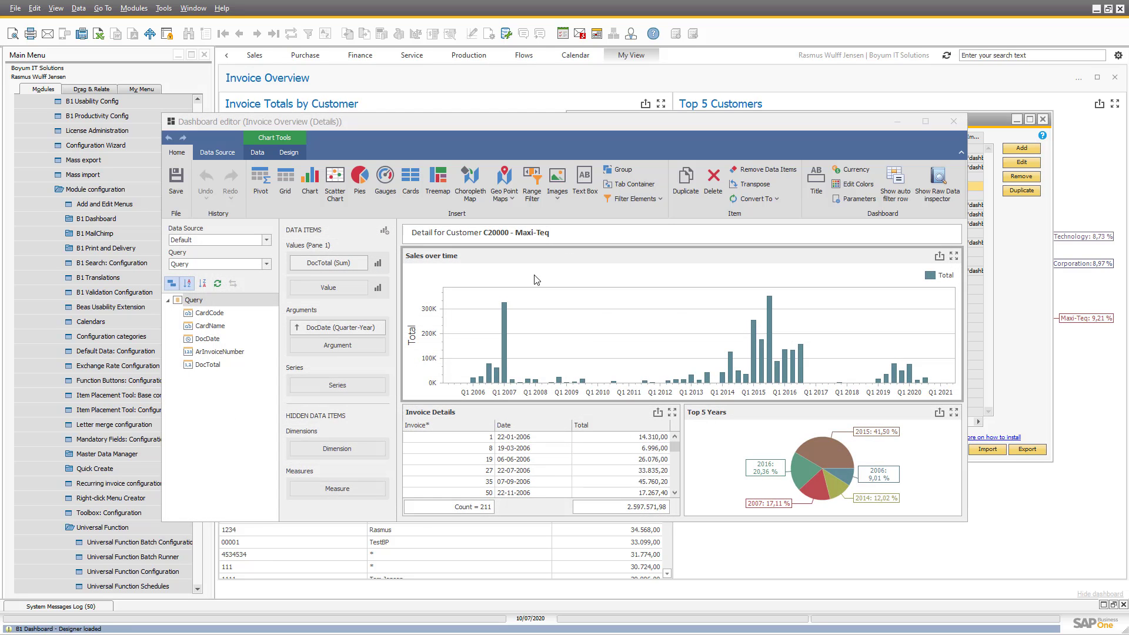
{"action": "left_click", "coordinate": [853, 200]}
{"action": "left_click", "coordinate": [468, 237]}
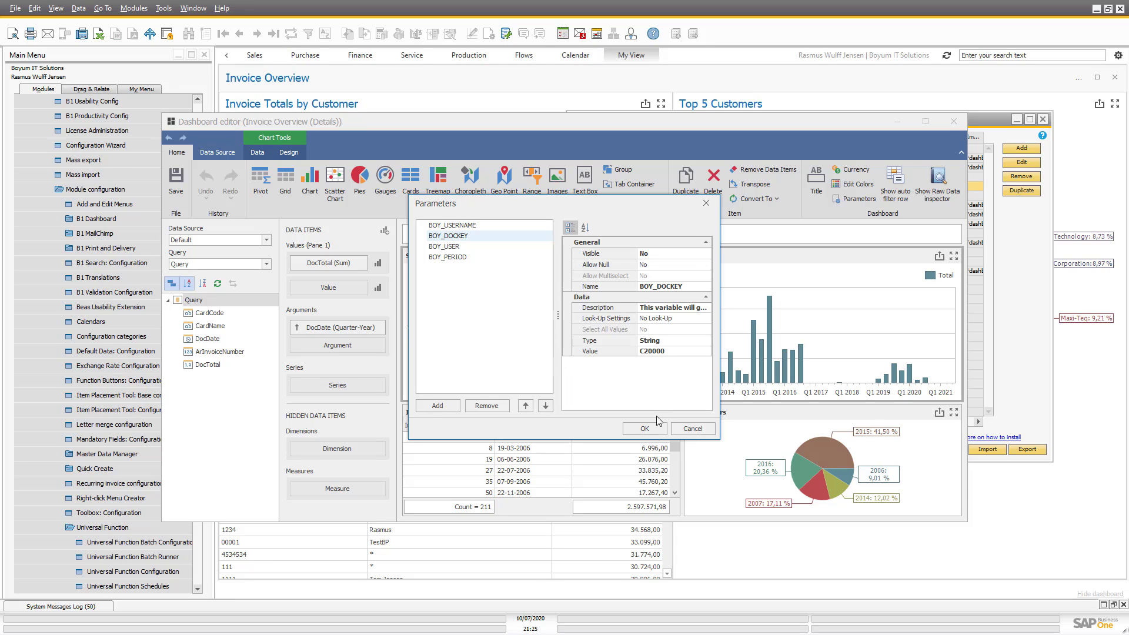
{"action": "left_click", "coordinate": [693, 429]}
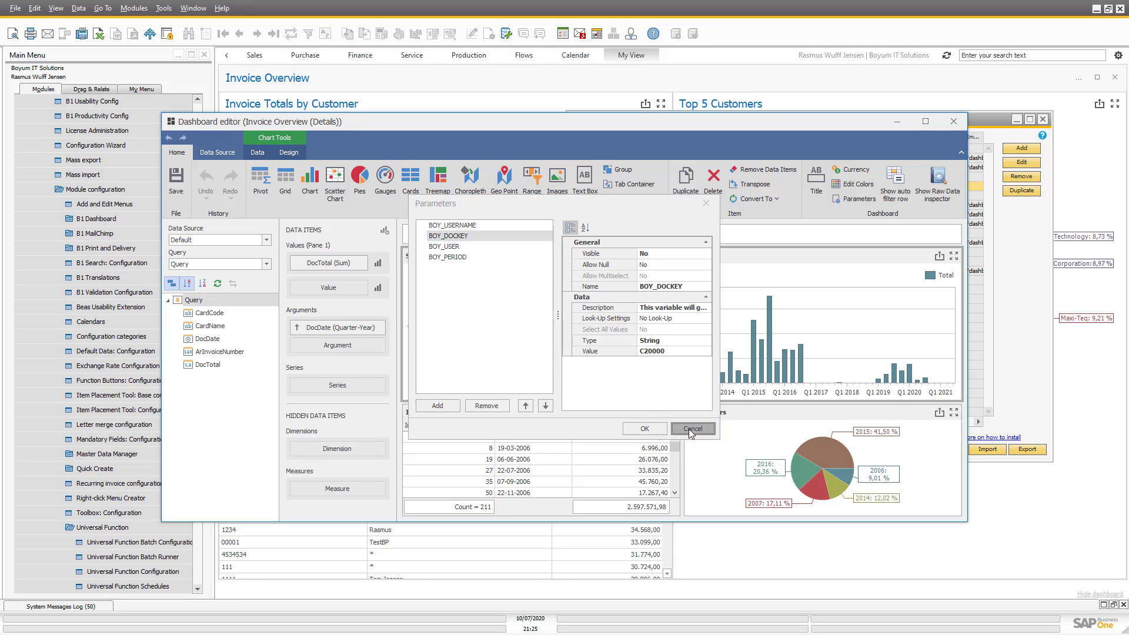
{"action": "left_click", "coordinate": [217, 152]}
{"action": "left_click", "coordinate": [263, 195]}
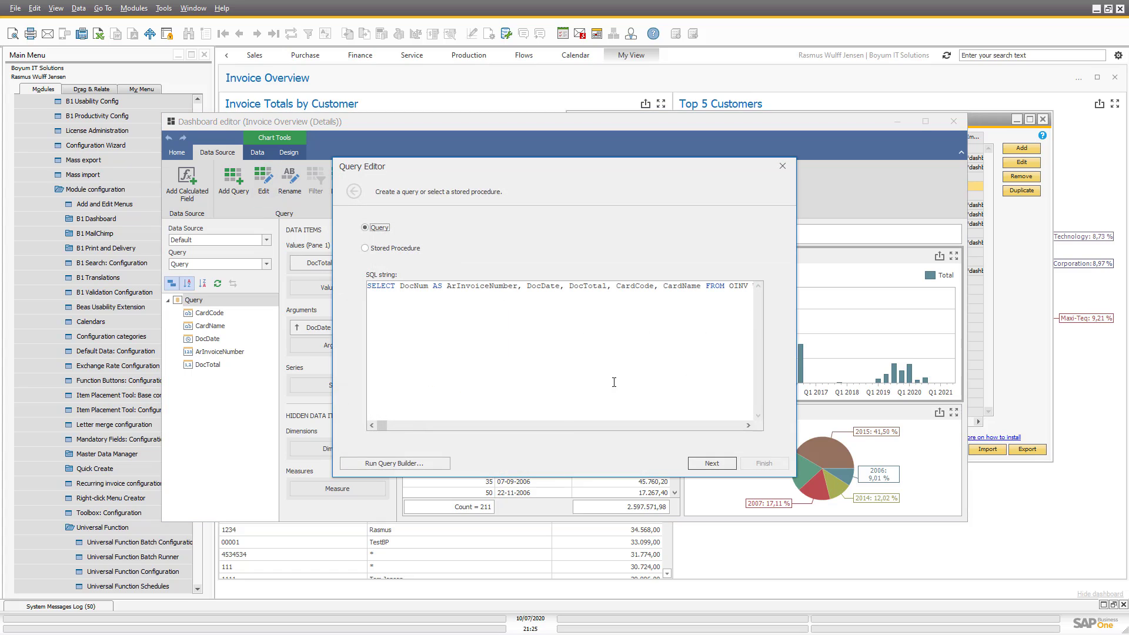
{"action": "left_click", "coordinate": [748, 425]}
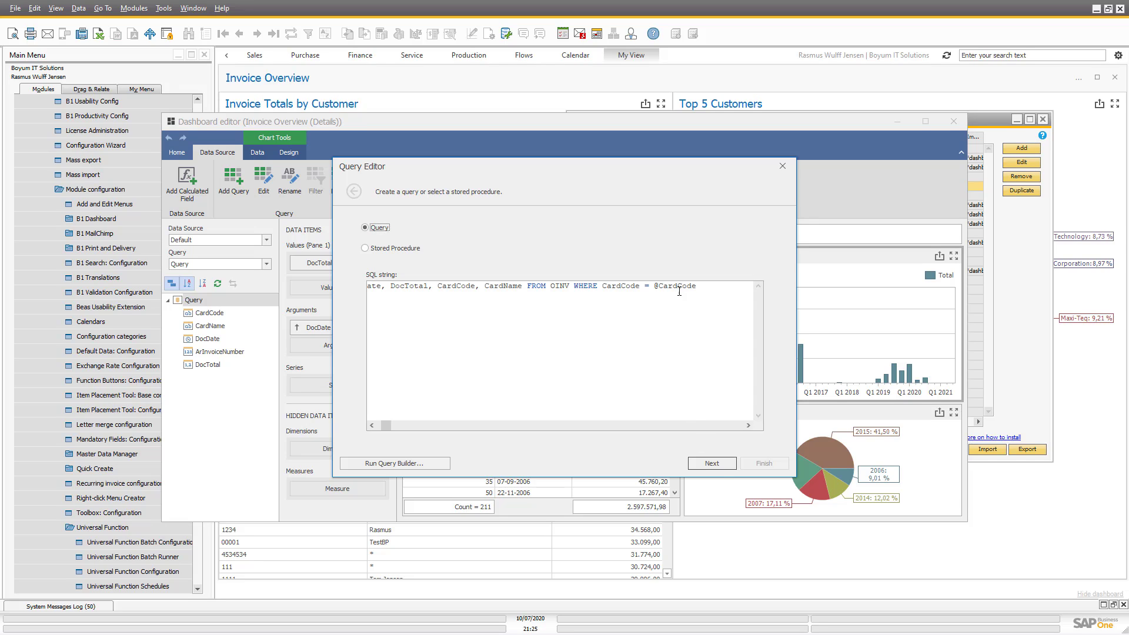
{"action": "left_click", "coordinate": [712, 464]}
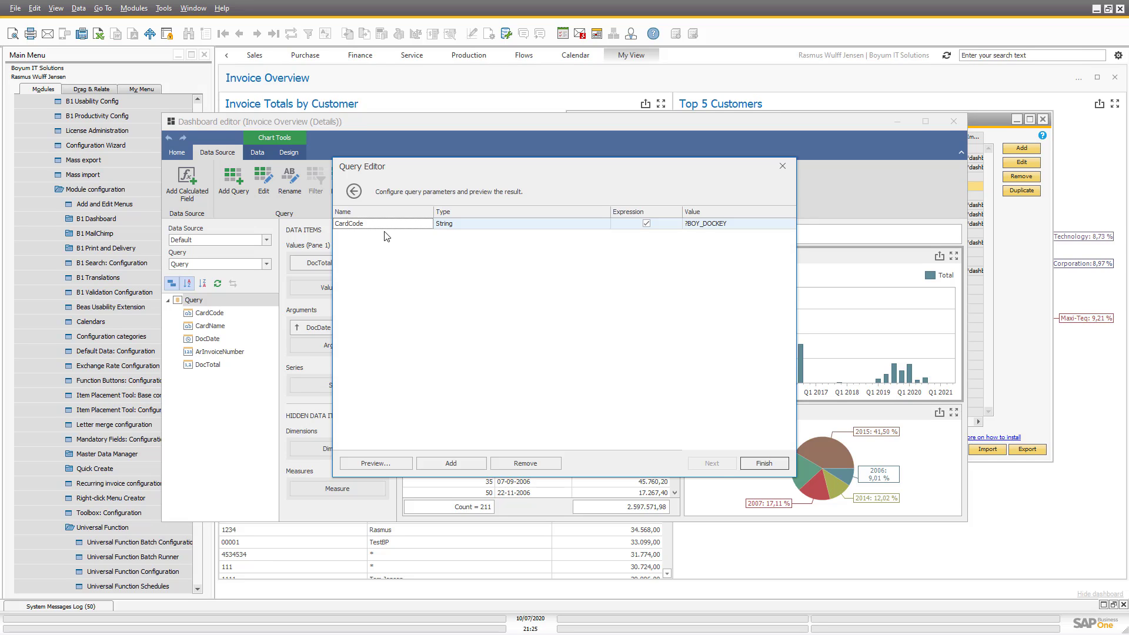
{"action": "left_click", "coordinate": [647, 223]}
{"action": "left_click", "coordinate": [782, 167]}
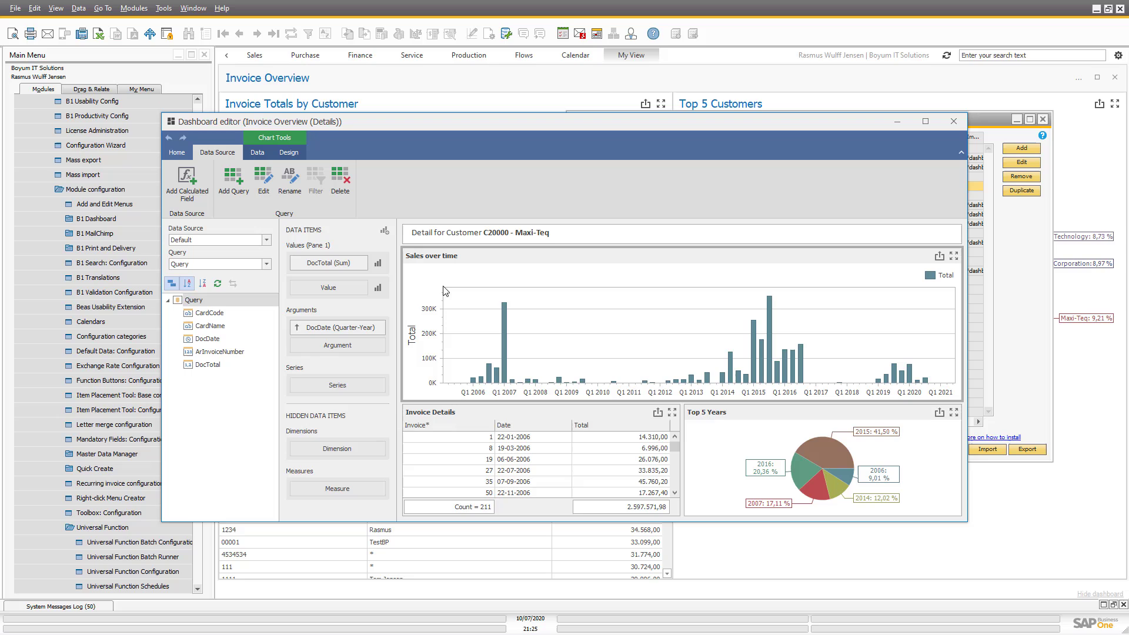
Step: Reopen the Invoice Details grid's query, highlight the ArInvoiceNumber alias, and bring the help page over it
{"action": "mouse_move", "coordinate": [491, 360]}
{"action": "left_click", "coordinate": [177, 152]}
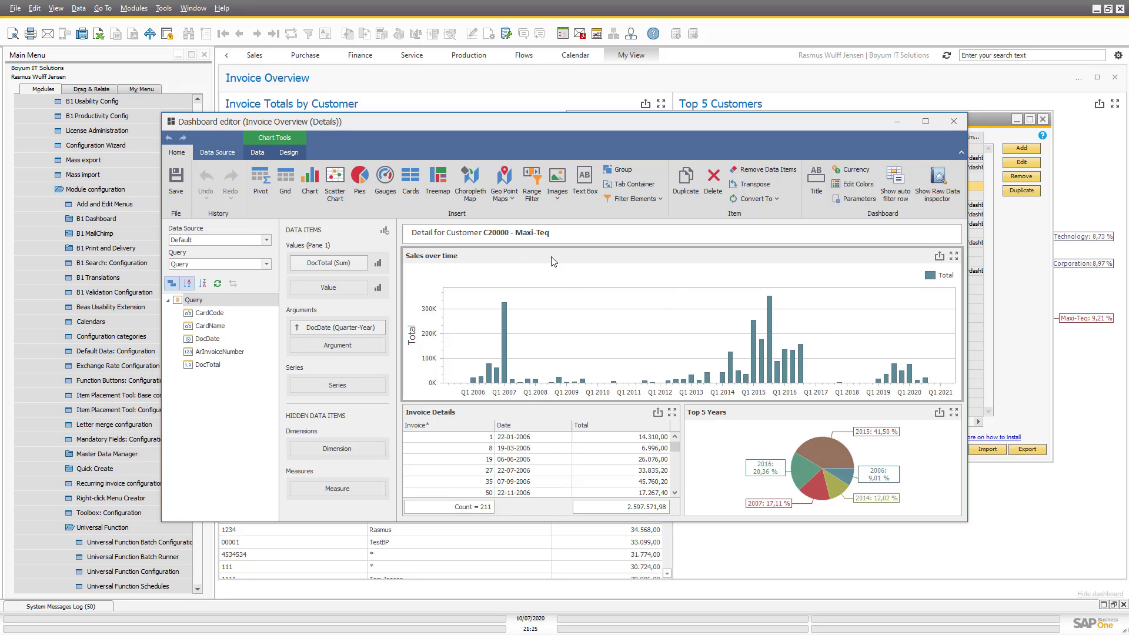
{"action": "left_click", "coordinate": [765, 420]}
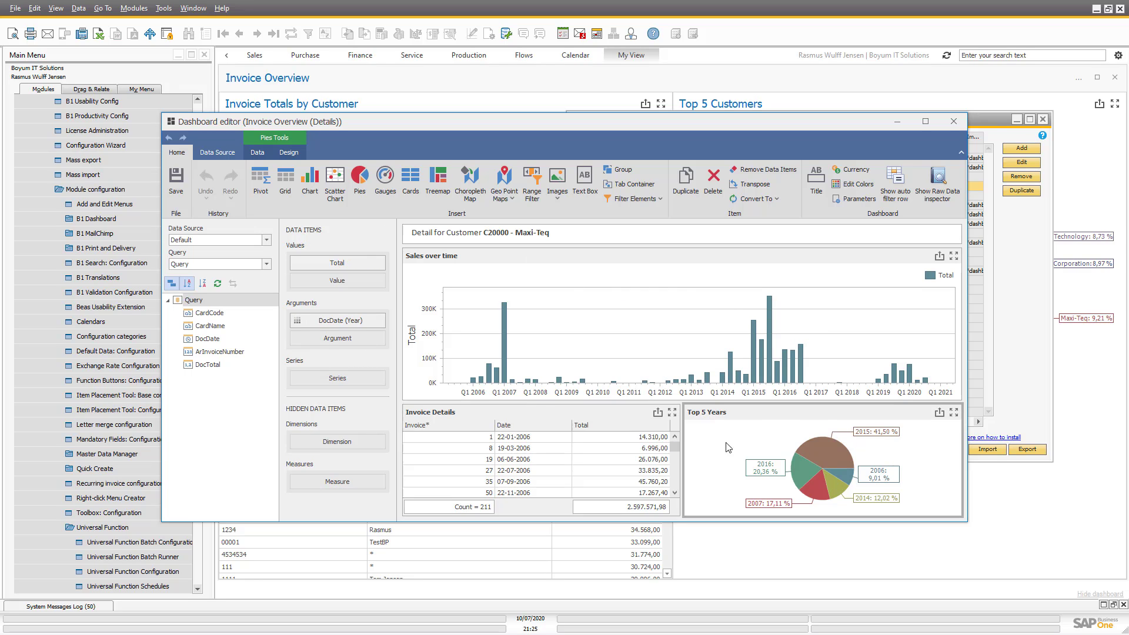
{"action": "left_click", "coordinate": [506, 415]}
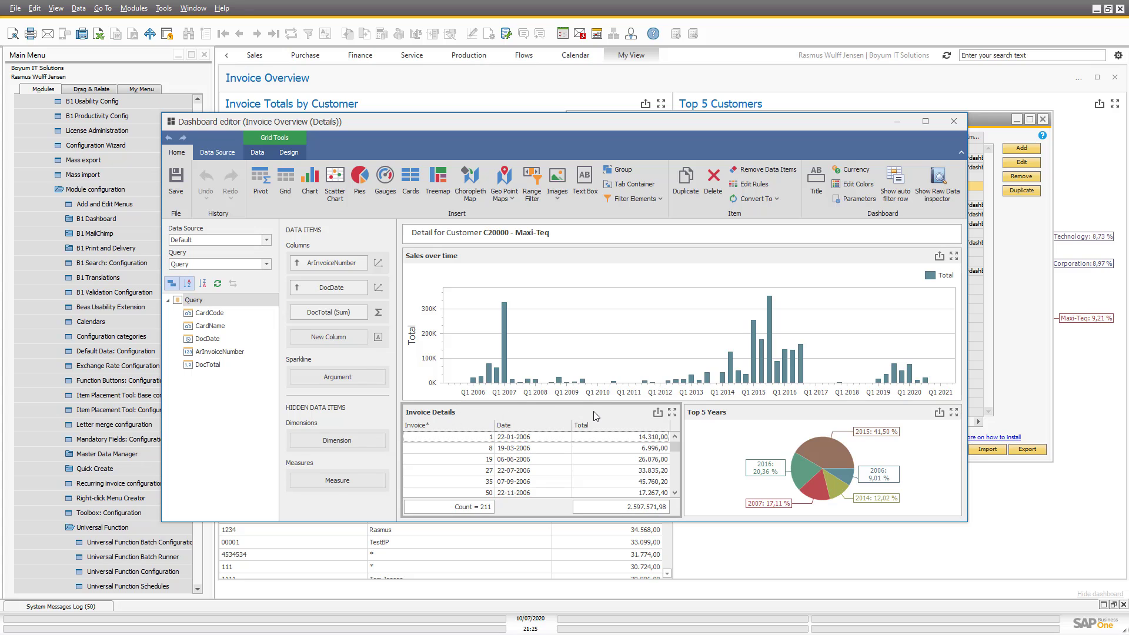
{"action": "left_click", "coordinate": [223, 154]}
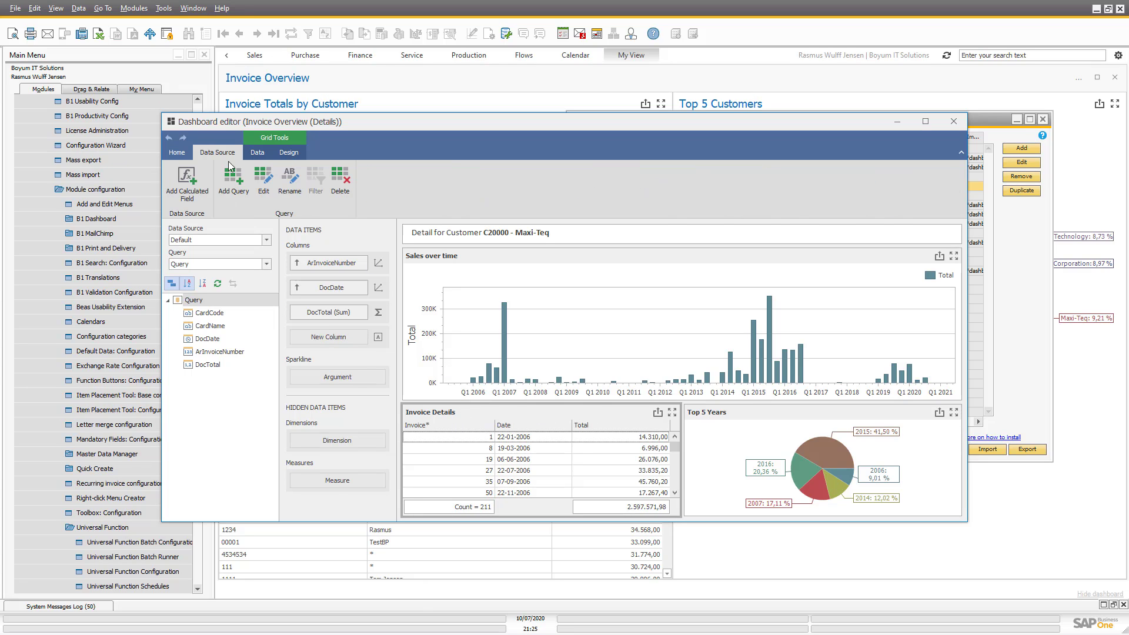
{"action": "left_click", "coordinate": [263, 180]}
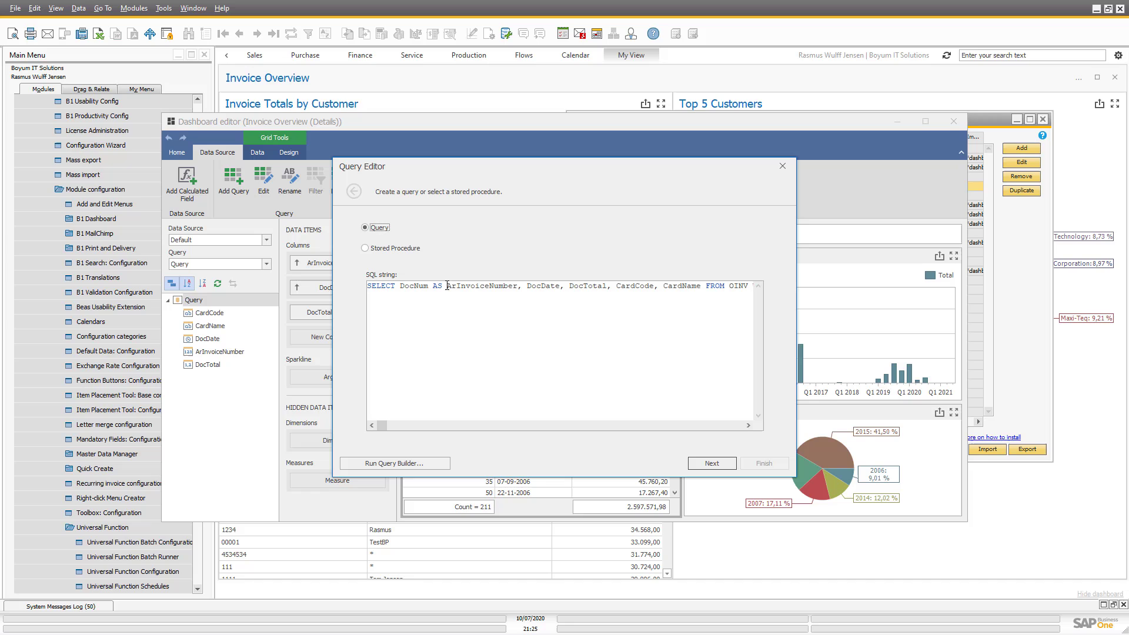
{"action": "left_click_drag", "start_coordinate": [447, 286], "coordinate": [520, 291]}
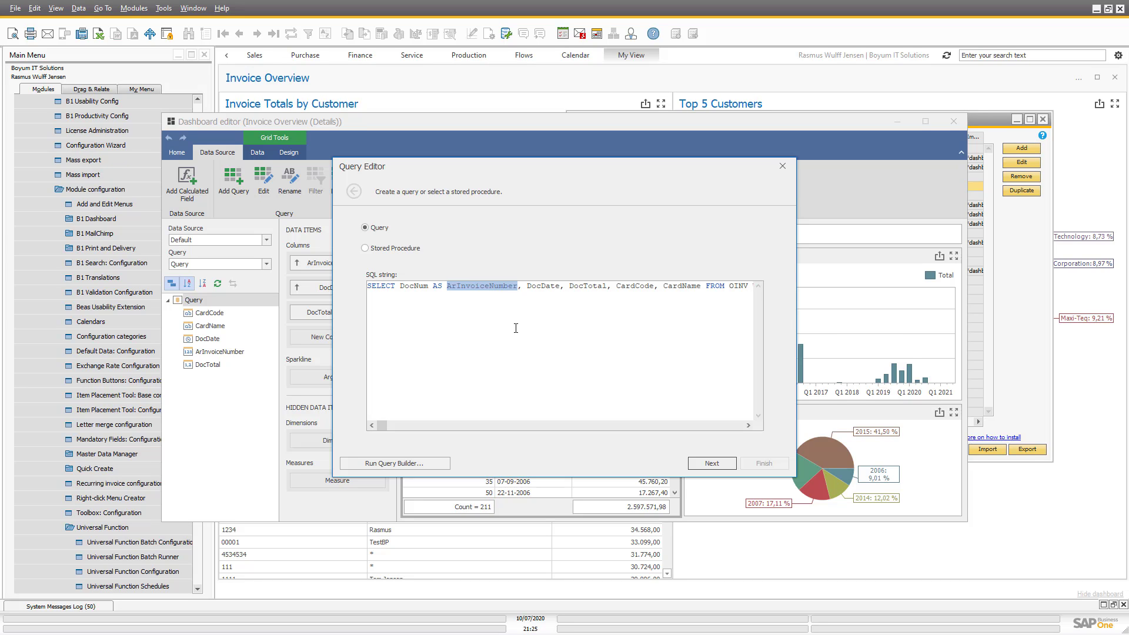
{"action": "left_click", "coordinate": [509, 286]}
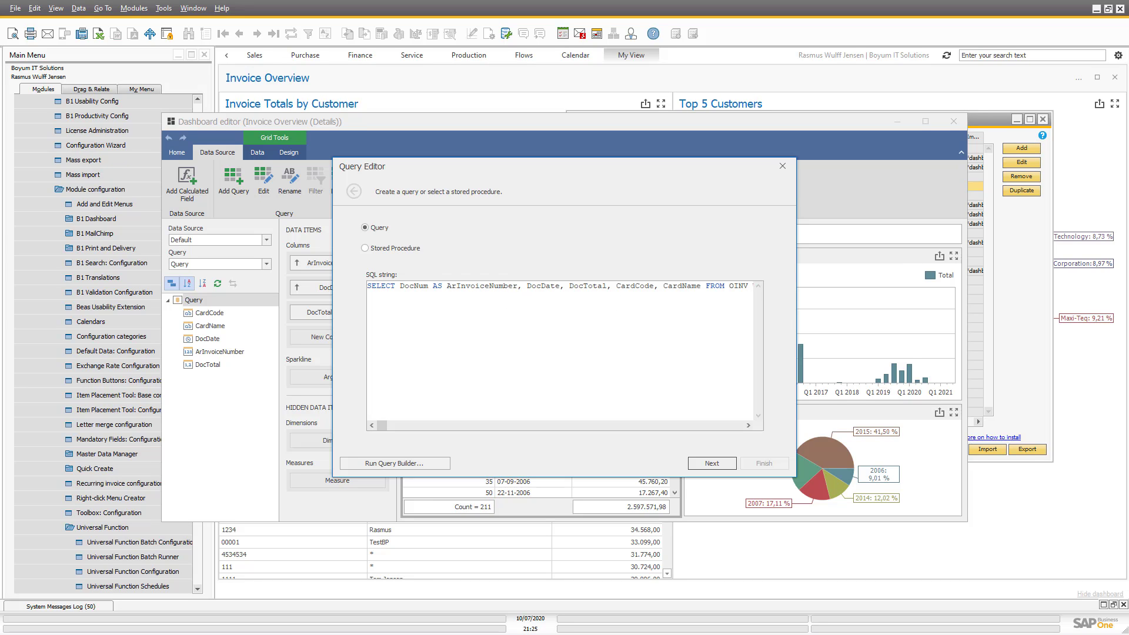
{"action": "left_click_drag", "start_coordinate": [1128, 125], "coordinate": [736, 126]}
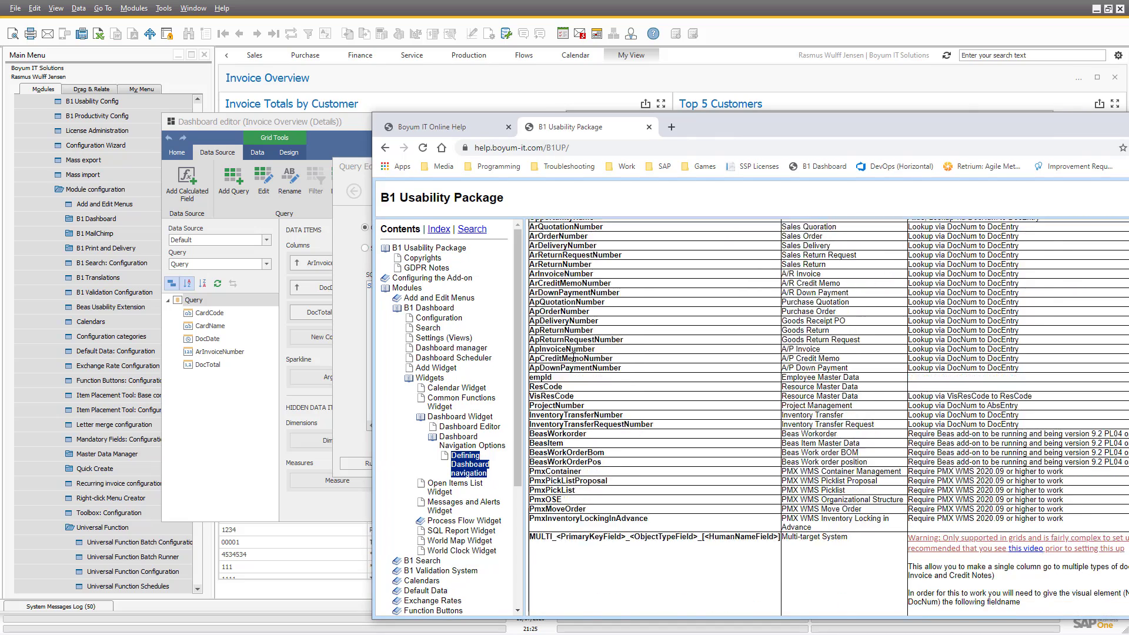
Step: Scroll the help's field-name table up to show ArInvoiceNumber mapped to A/R Invoice
{"action": "scroll", "coordinate": [574, 356], "scroll_direction": "up", "scroll_amount": 2}
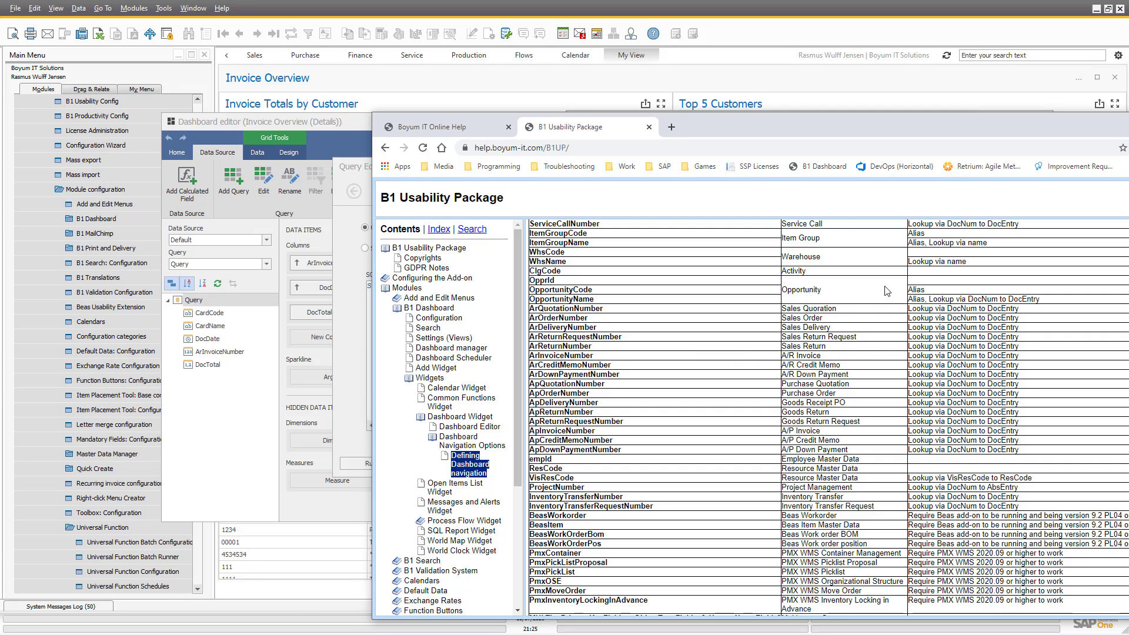
Step: Minimize the help, close the Query Editor, cancel Edit Names on the Invoice Details grid, and close the Details editor
{"action": "key", "text": "super+Down"}
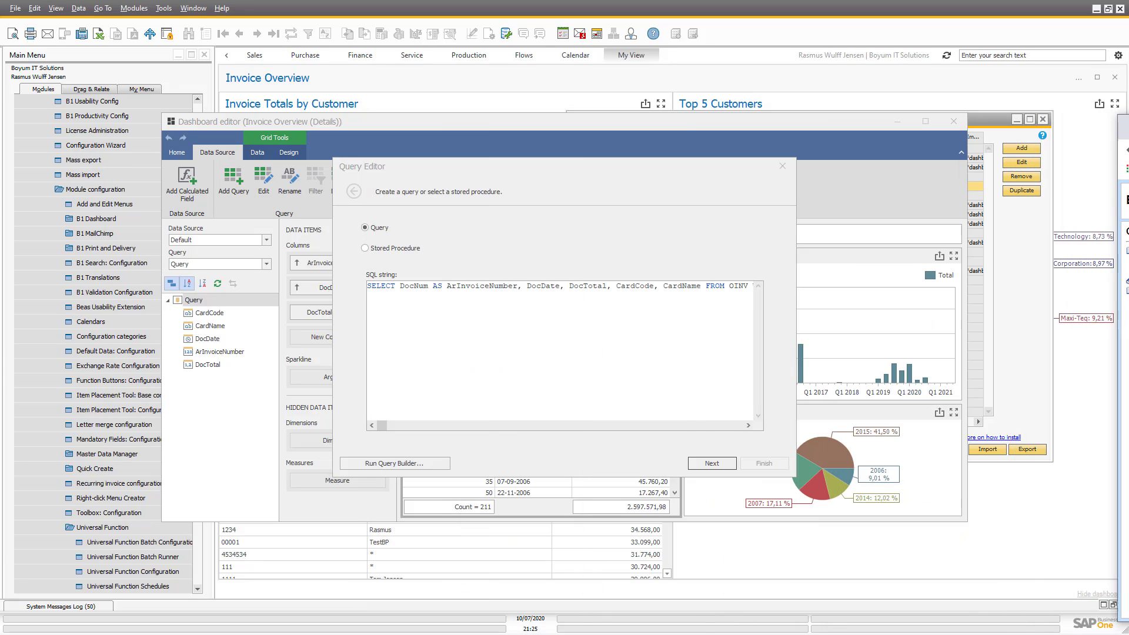
{"action": "left_click", "coordinate": [782, 167]}
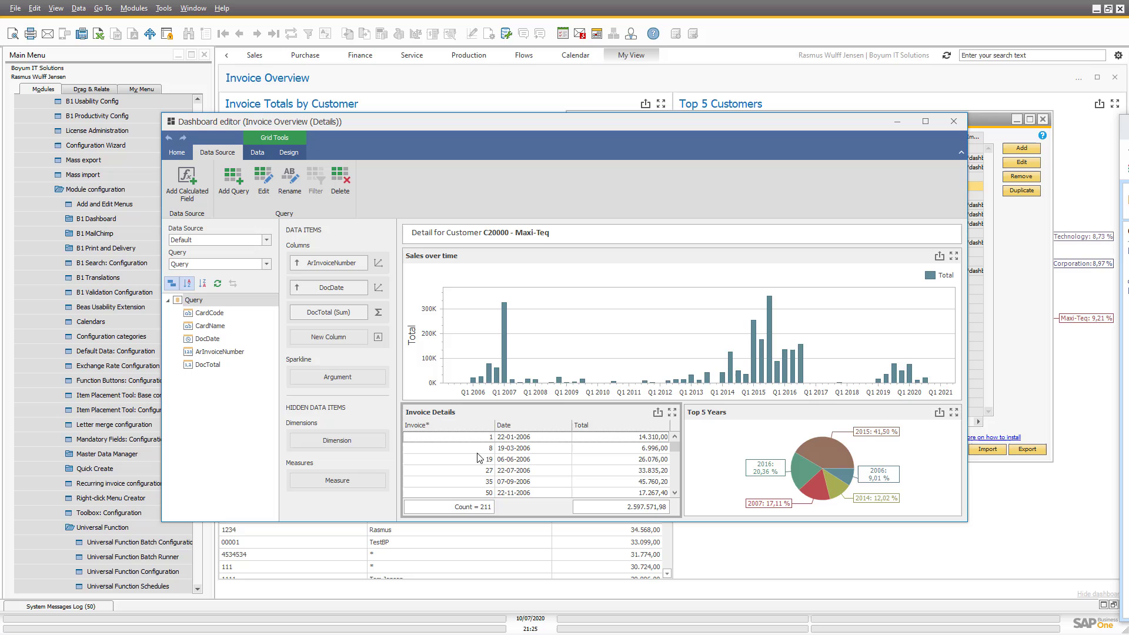
{"action": "right_click", "coordinate": [436, 418]}
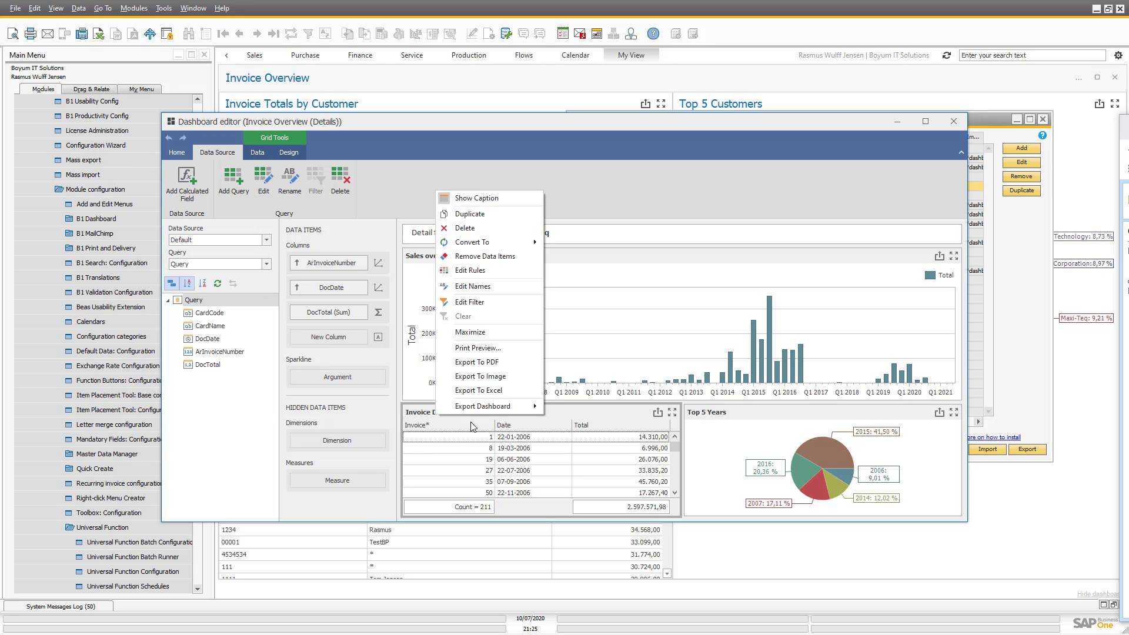
{"action": "left_click", "coordinate": [470, 292]}
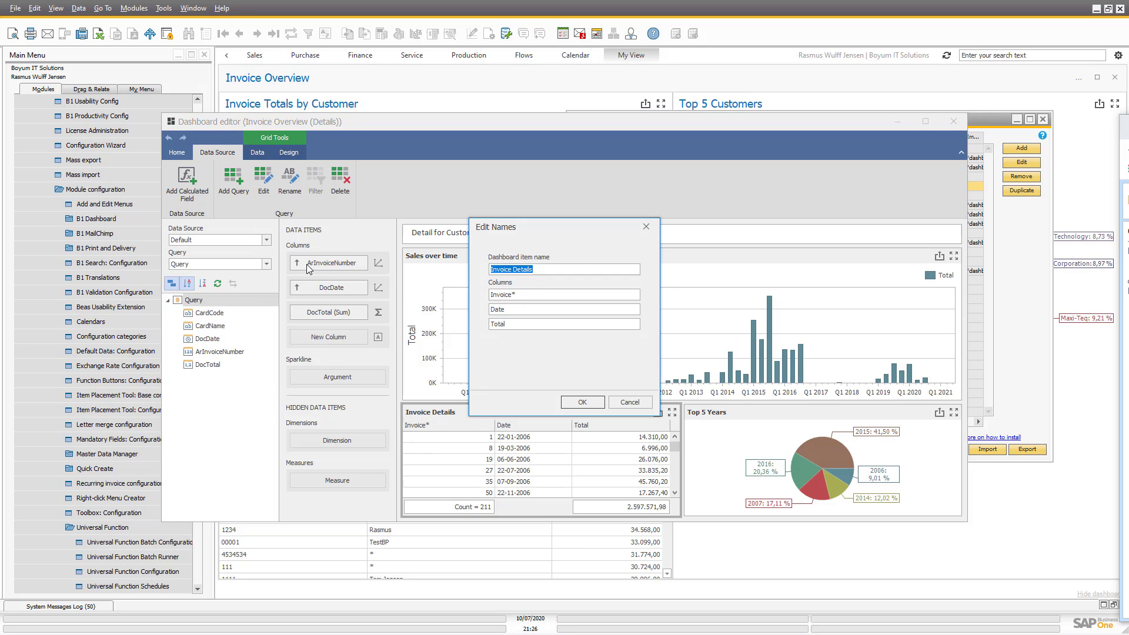
{"action": "left_click", "coordinate": [630, 402]}
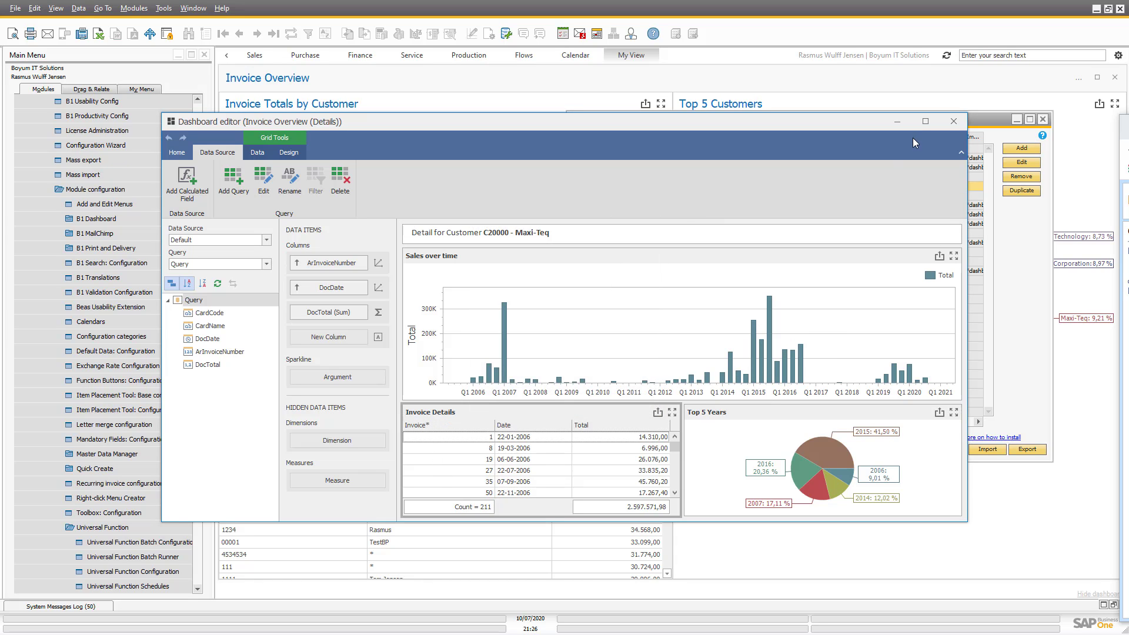
{"action": "left_click", "coordinate": [954, 121]}
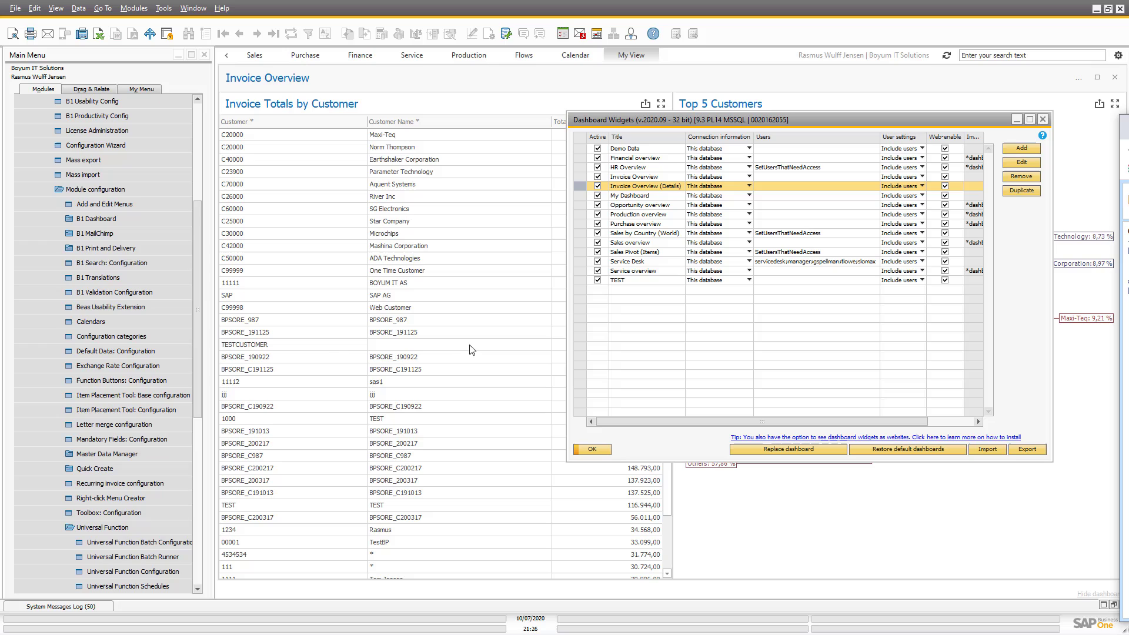
Step: Look up UF-222: Dashboard type opening Invoice Overview (Details), then inspect its BOY_DOCKEY value
{"action": "left_click", "coordinate": [138, 570]}
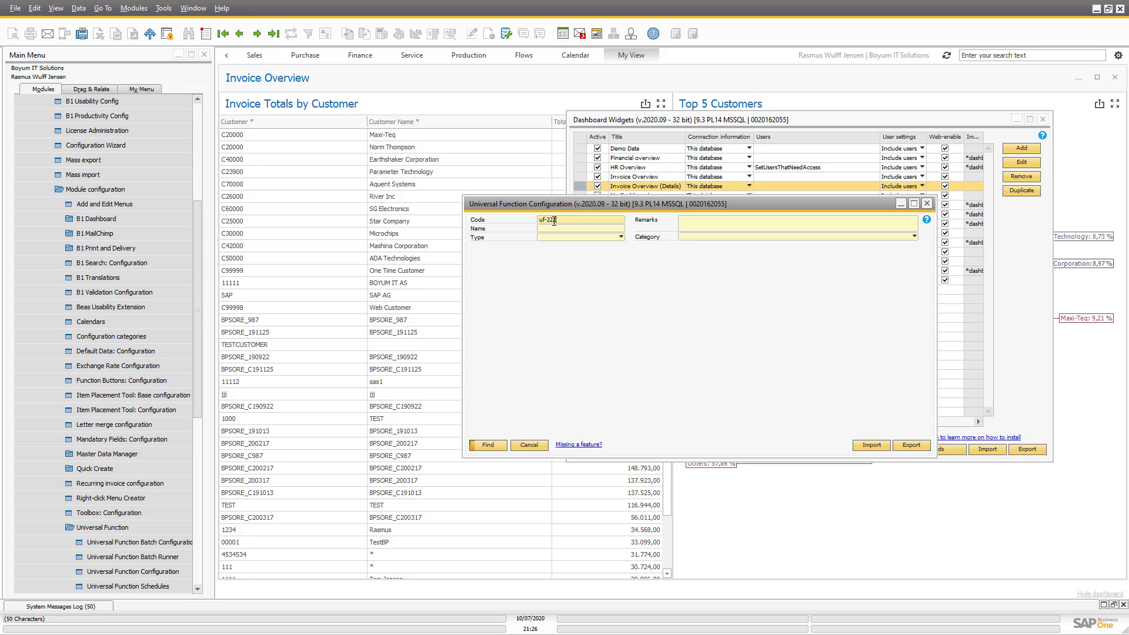
{"action": "key", "text": "Return"}
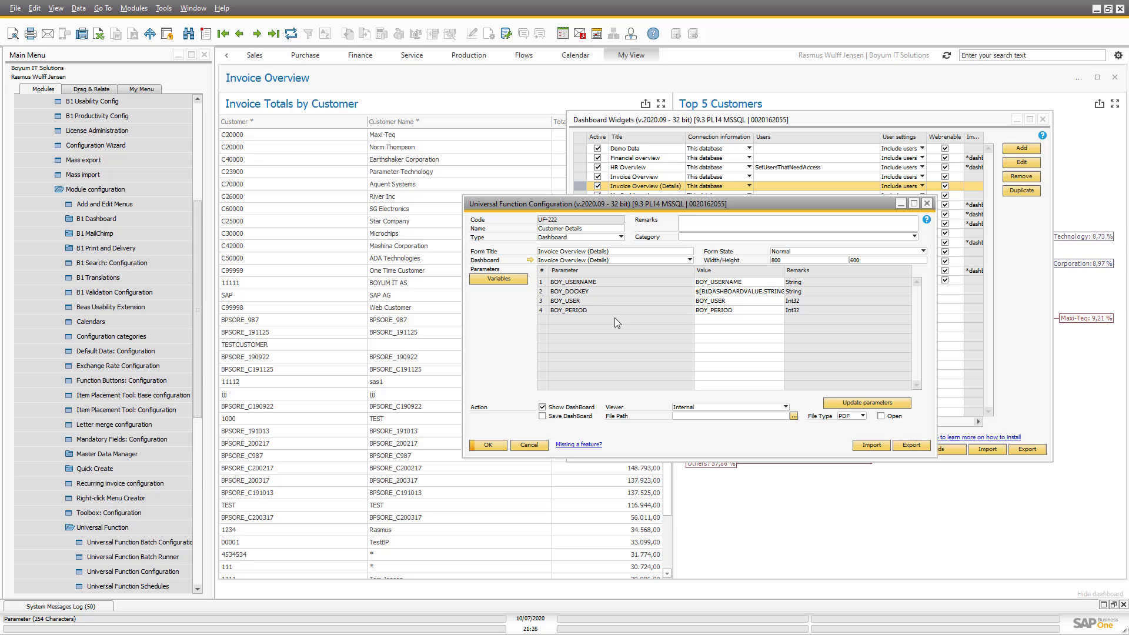
{"action": "left_click", "coordinate": [573, 238]}
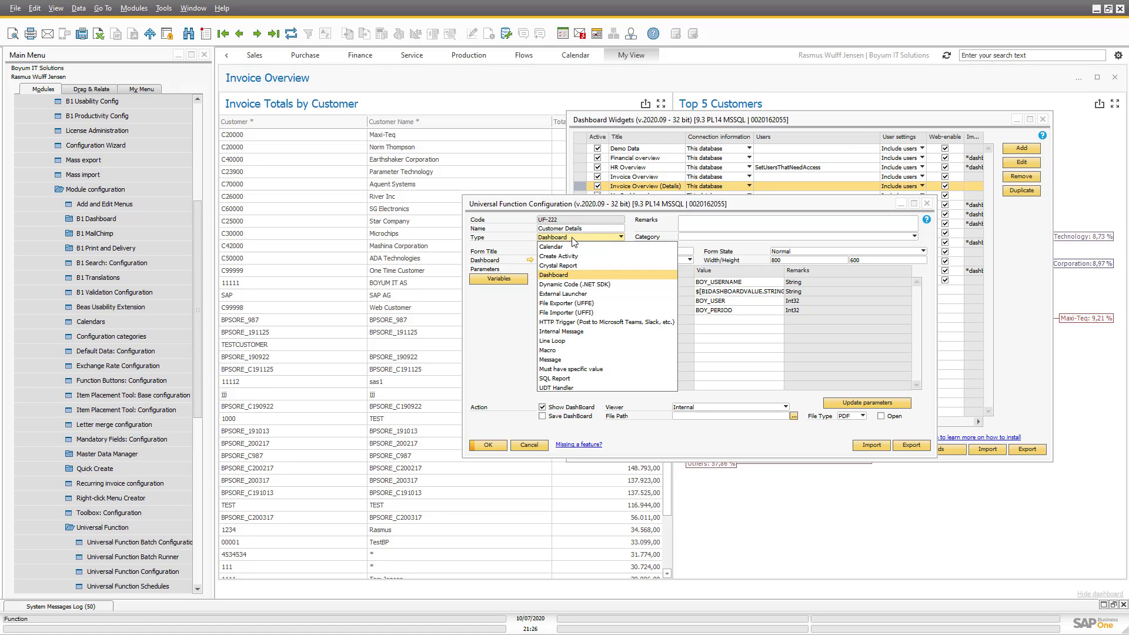
{"action": "left_click", "coordinate": [572, 238]}
{"action": "left_click", "coordinate": [575, 261]}
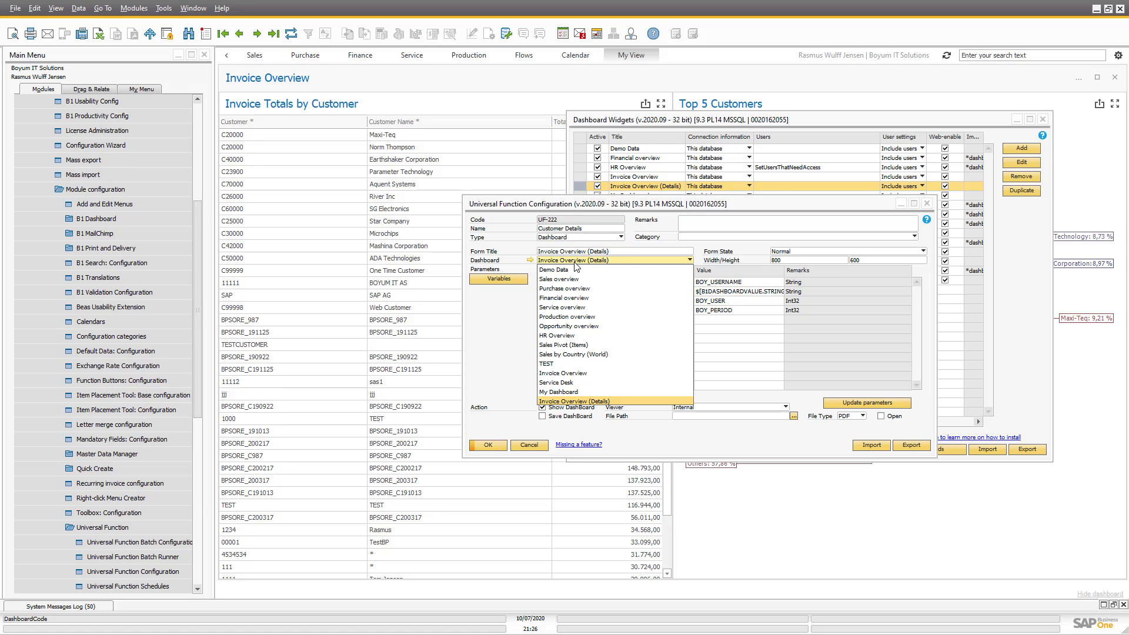
{"action": "left_click", "coordinate": [674, 358]}
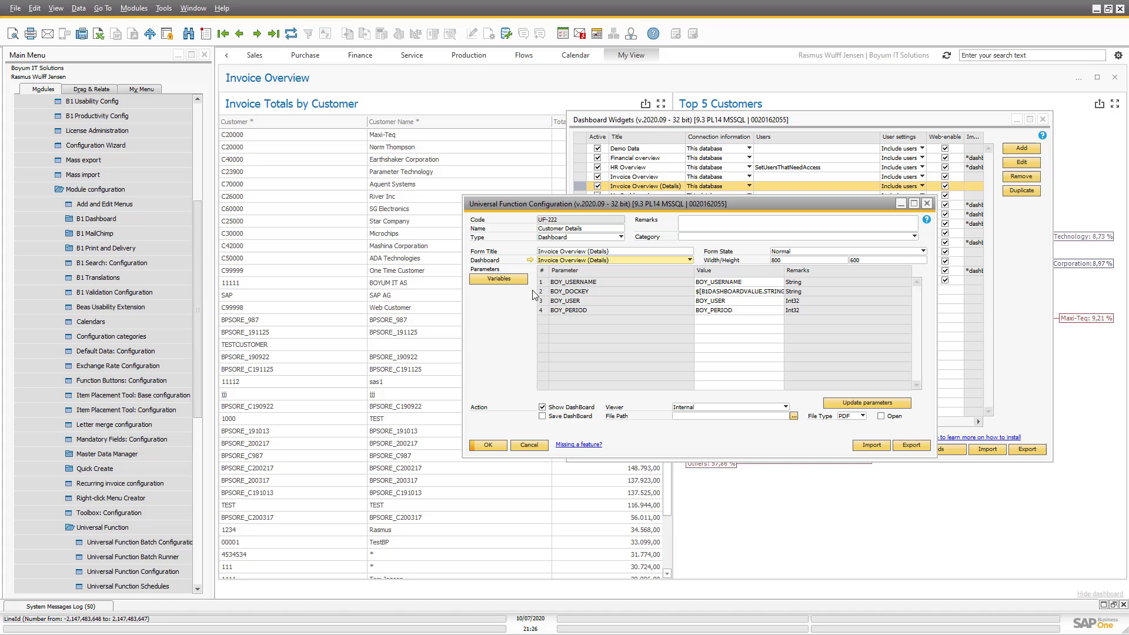
{"action": "left_click", "coordinate": [709, 291]}
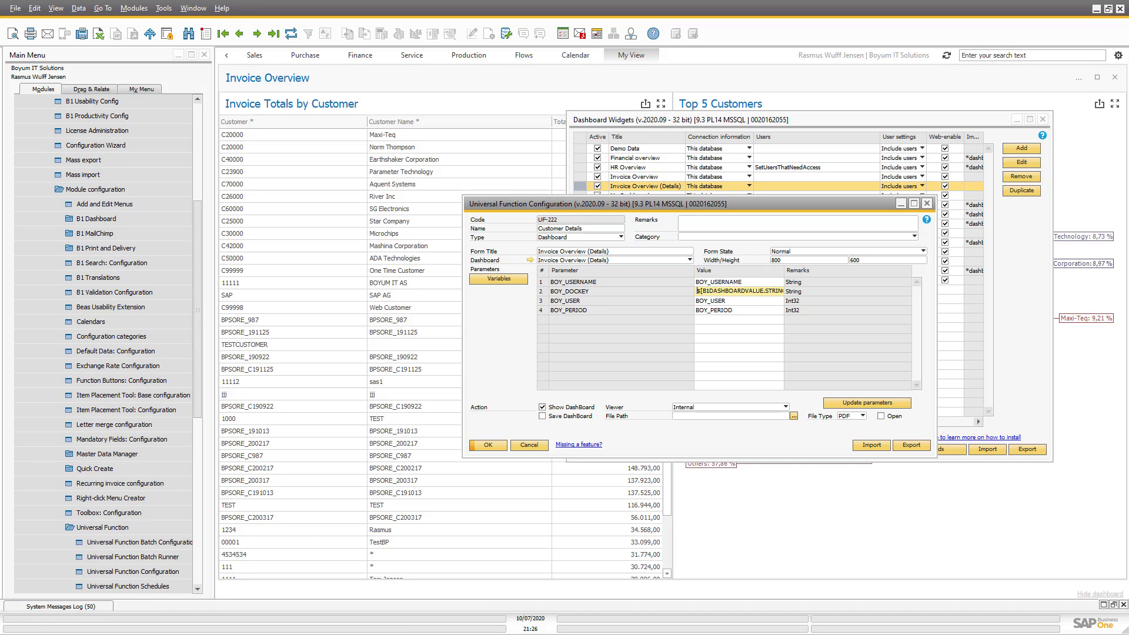
{"action": "key", "text": "alt+Tab"}
Step: Highlight $[B1DASHBOARDVALUE.STRING] in the help's Universal Function row, then bring SAP Business One forward
{"action": "scroll", "coordinate": [633, 296], "scroll_direction": "down", "scroll_amount": 5}
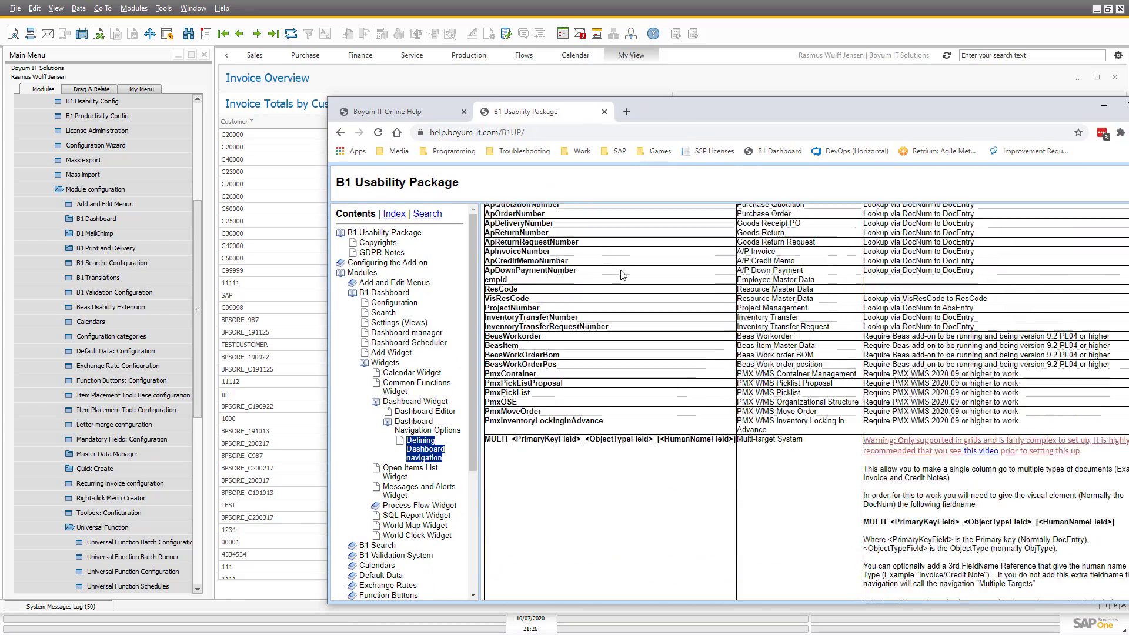
{"action": "scroll", "coordinate": [632, 296], "scroll_direction": "down", "scroll_amount": 3}
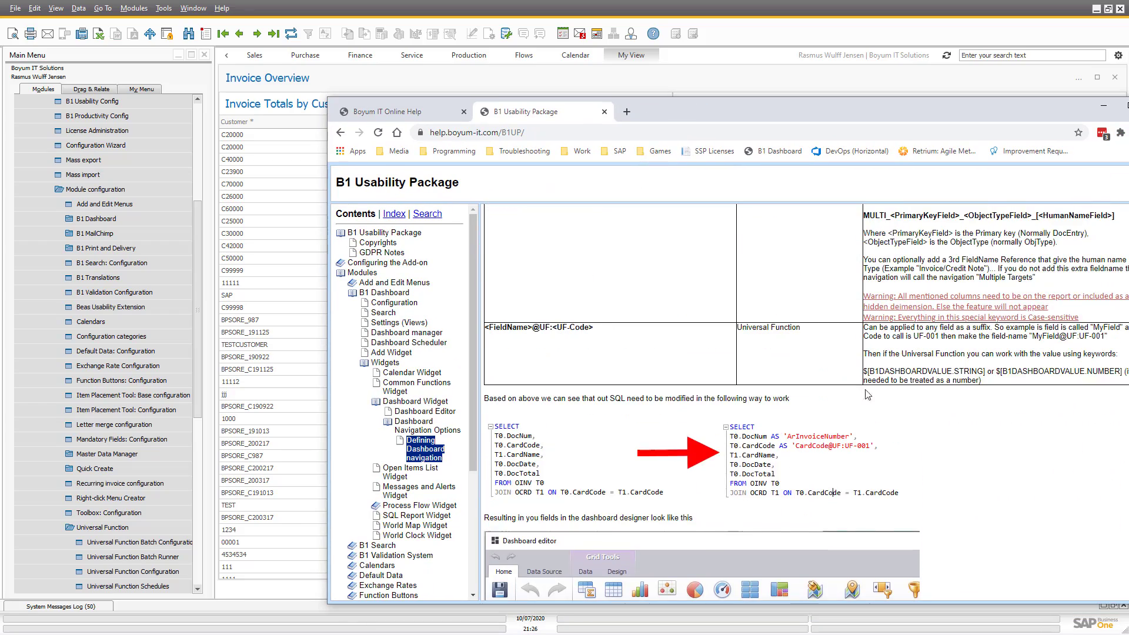
{"action": "left_click_drag", "start_coordinate": [867, 372], "coordinate": [987, 374]}
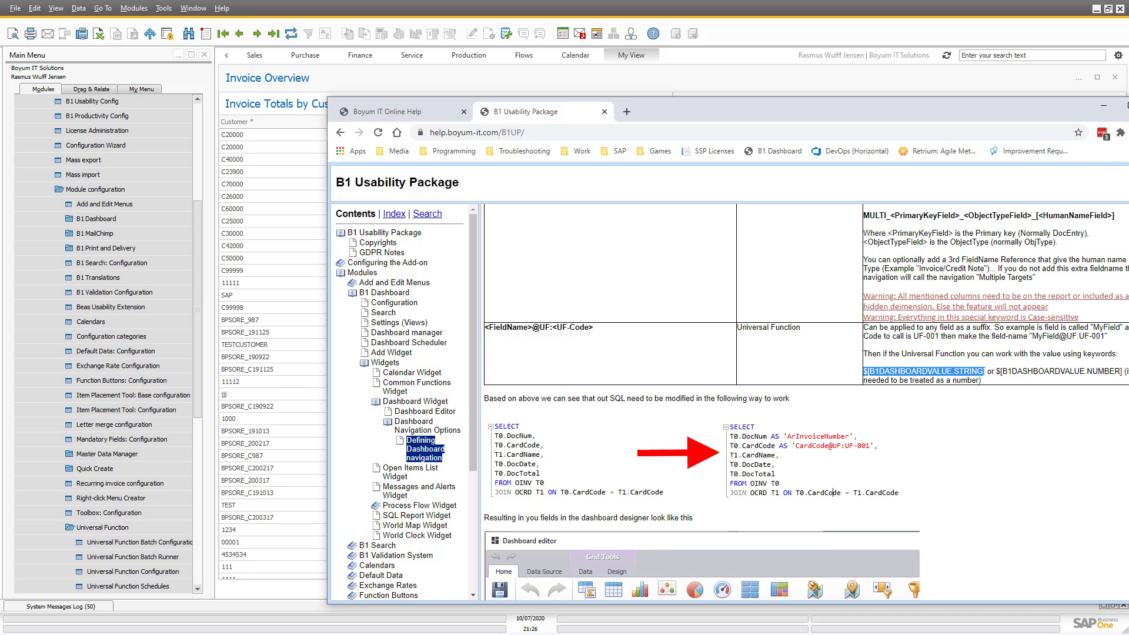
{"action": "left_click", "coordinate": [932, 94]}
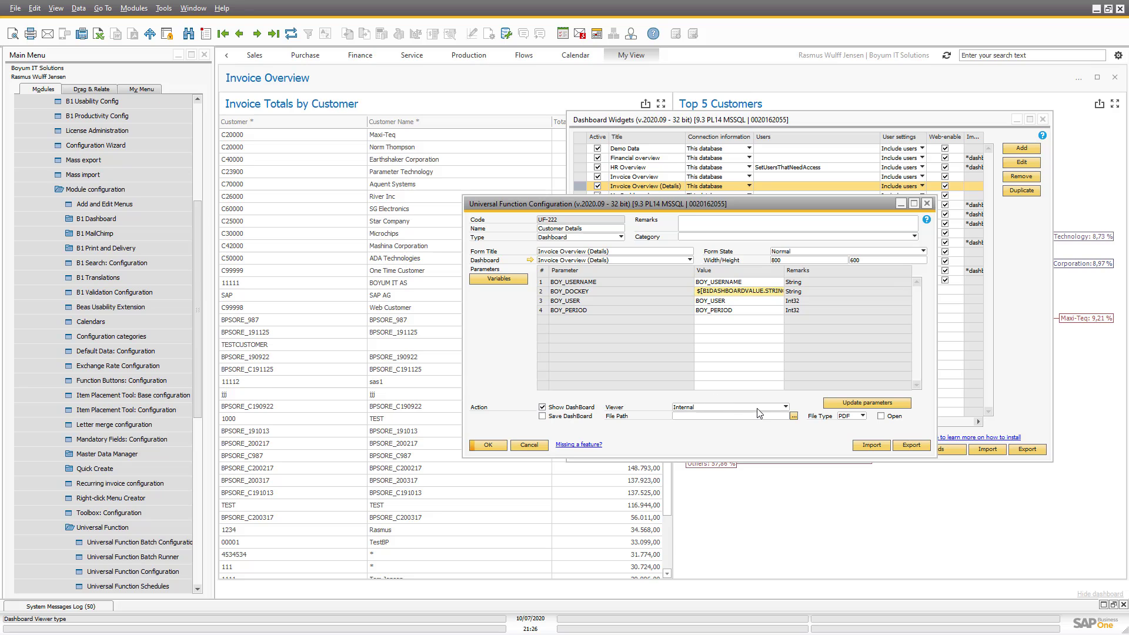
Step: Cancel the UF-222 configuration, close Dashboard Widgets, and right-click customer C40000 for its navigation options
{"action": "left_click", "coordinate": [516, 445]}
{"action": "left_click", "coordinate": [585, 448]}
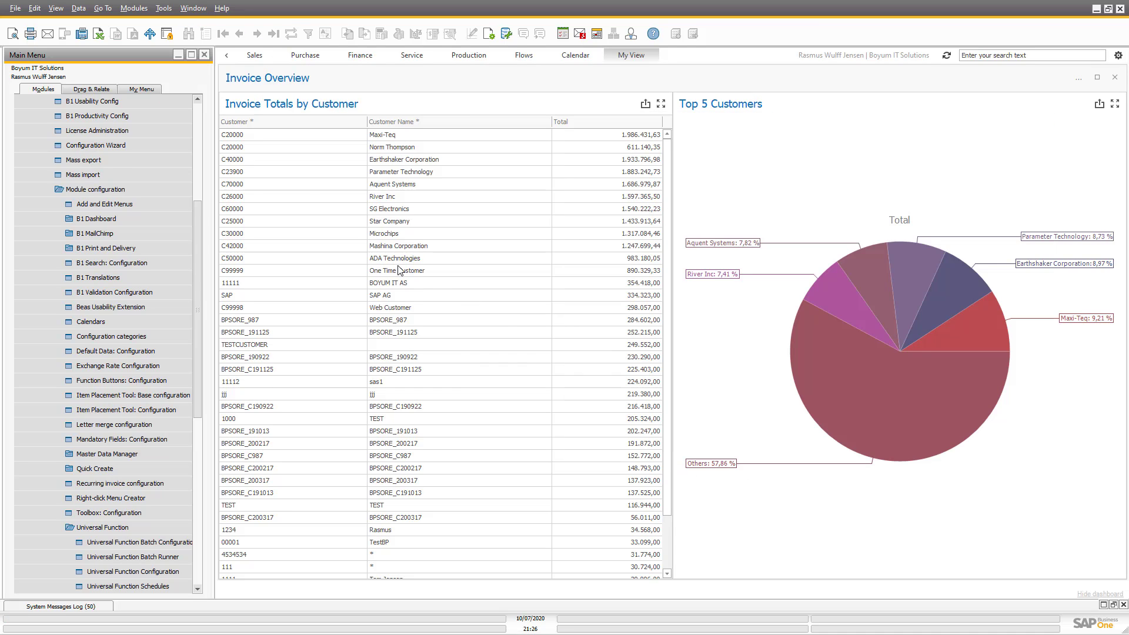
{"action": "right_click", "coordinate": [275, 165]}
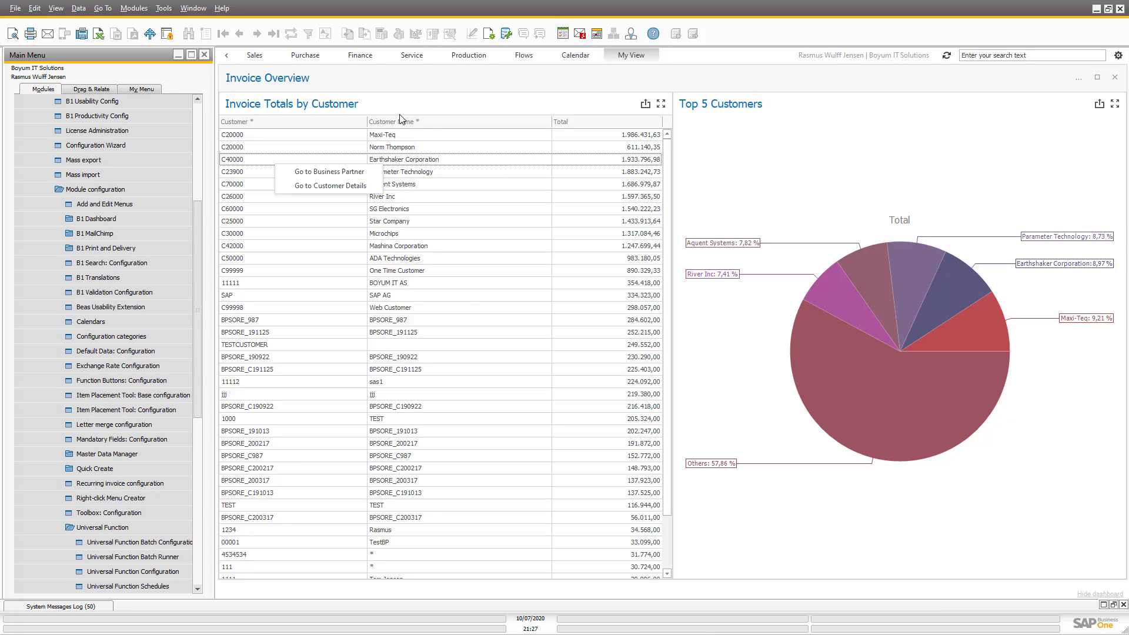
{"action": "left_click", "coordinate": [442, 113]}
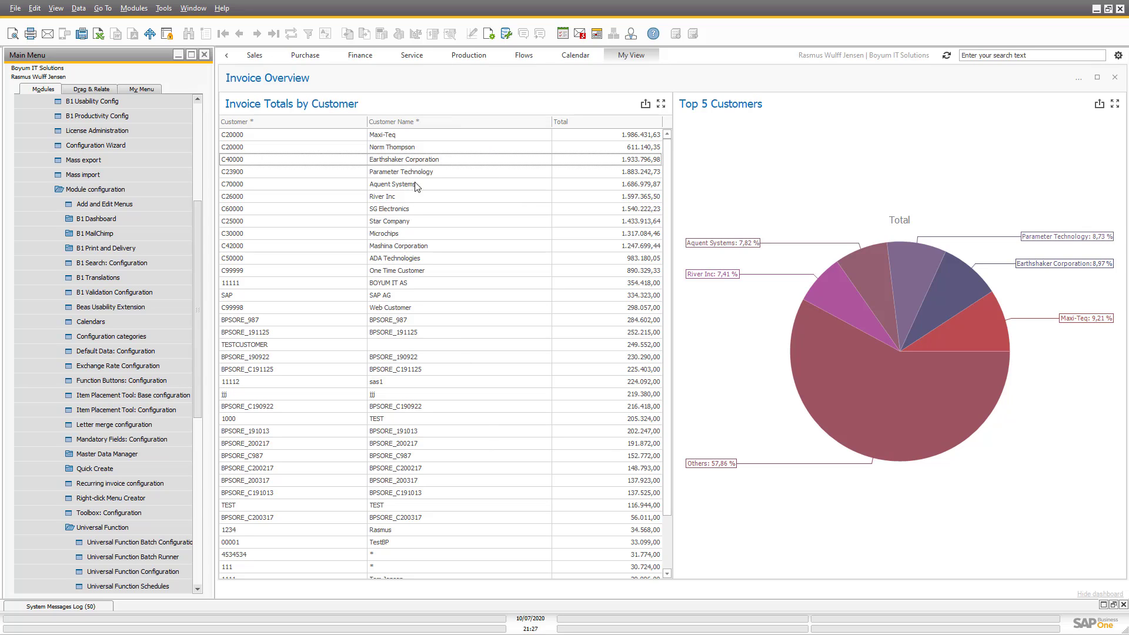
{"action": "right_click", "coordinate": [273, 163]}
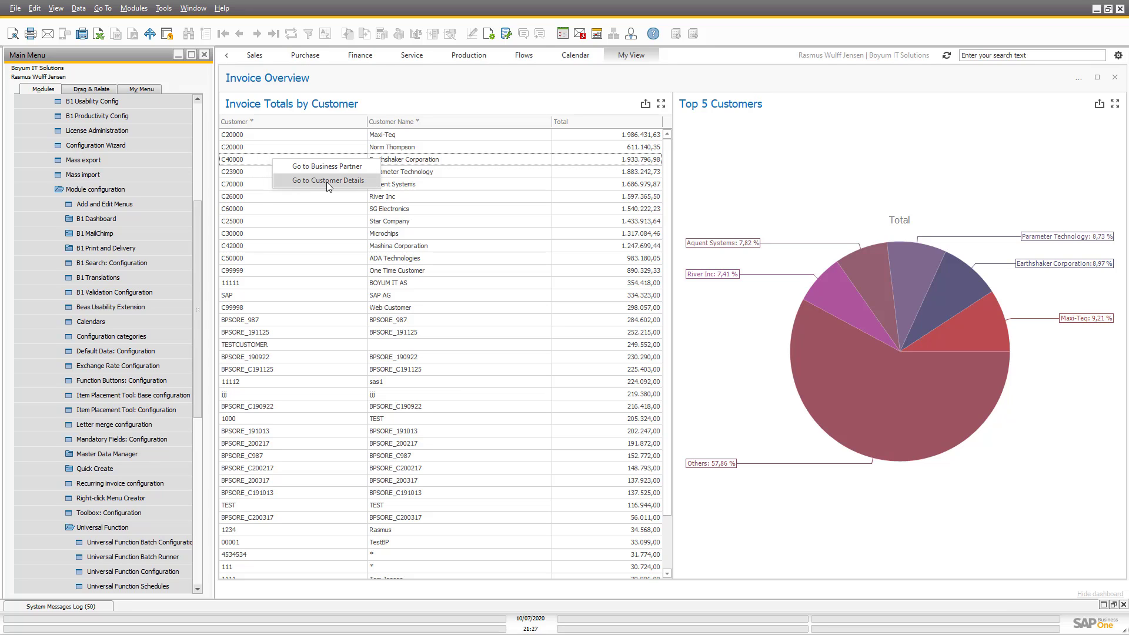
Step: Launch the Invoice Overview (Details) dashboard for customer C40000 Earthshaker Corporation via Go to Customer Details
{"action": "left_click", "coordinate": [327, 182]}
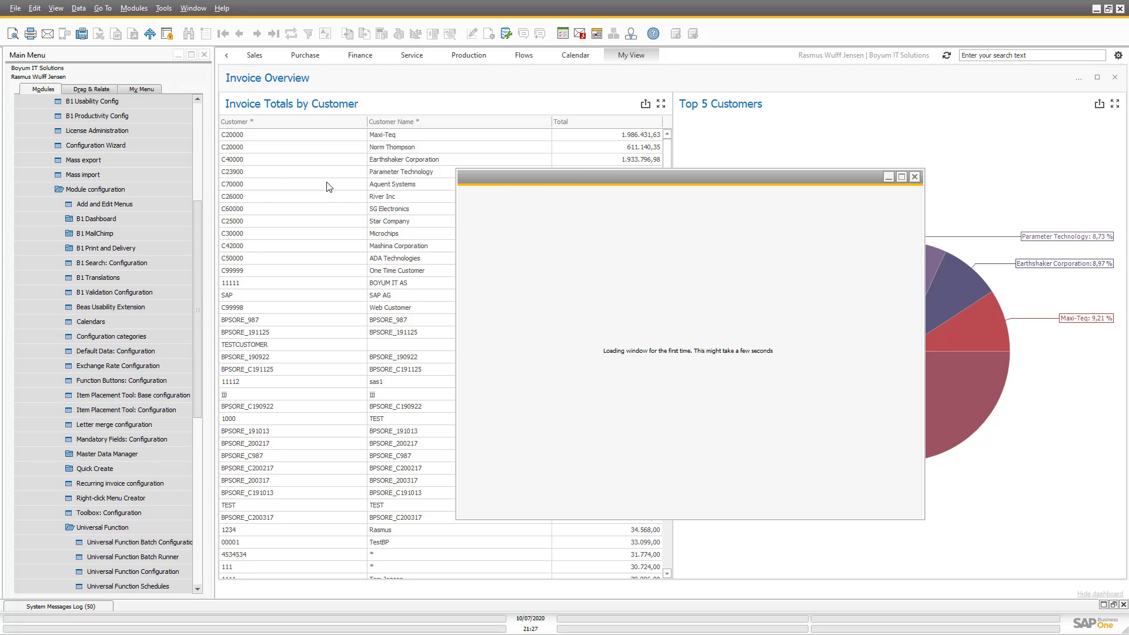